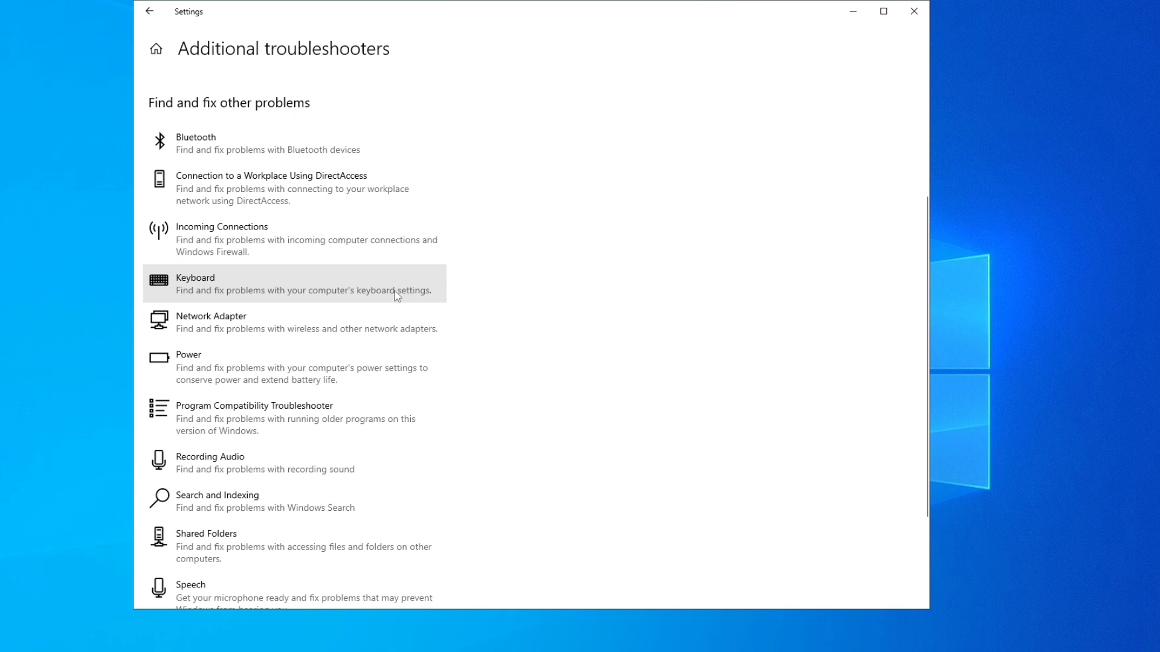
- Run the Keyboard troubleshooter, close it once it completes, and close Settings
{"action": "left_click", "coordinate": [426, 285]}
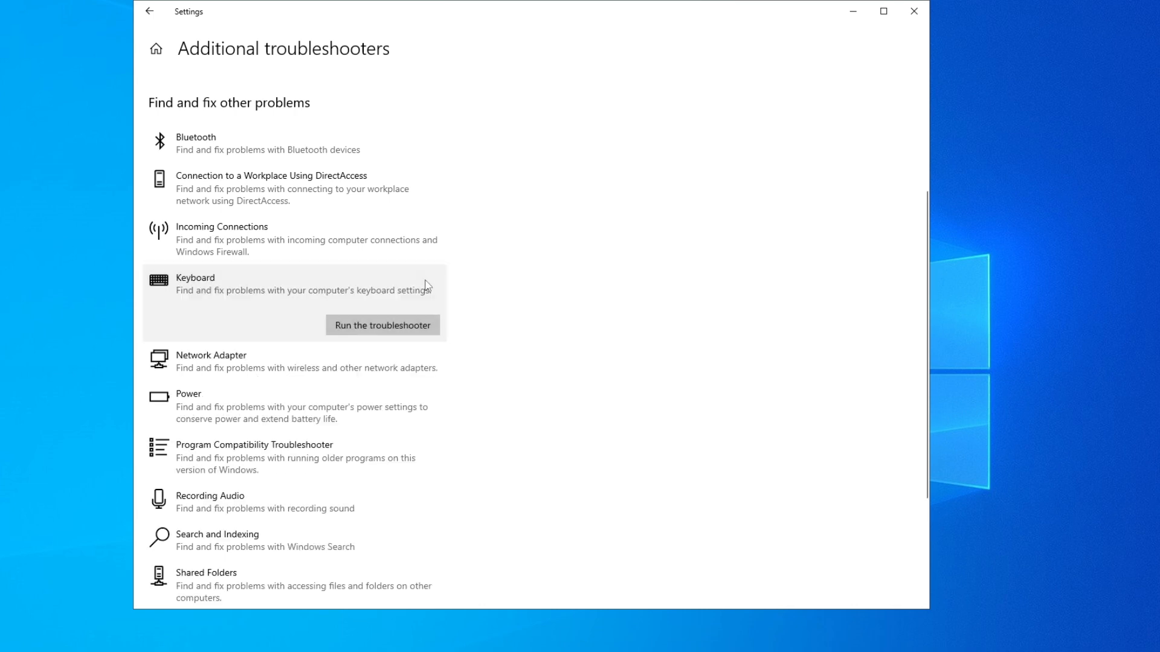
{"action": "left_click", "coordinate": [352, 330]}
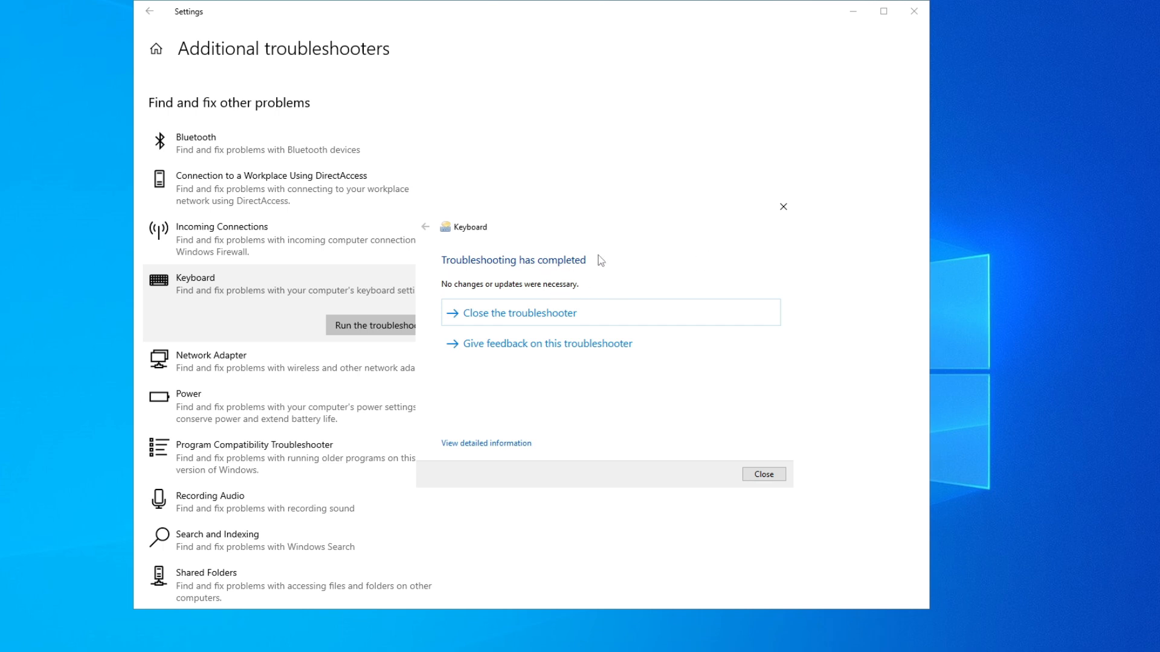
{"action": "left_click", "coordinate": [715, 308]}
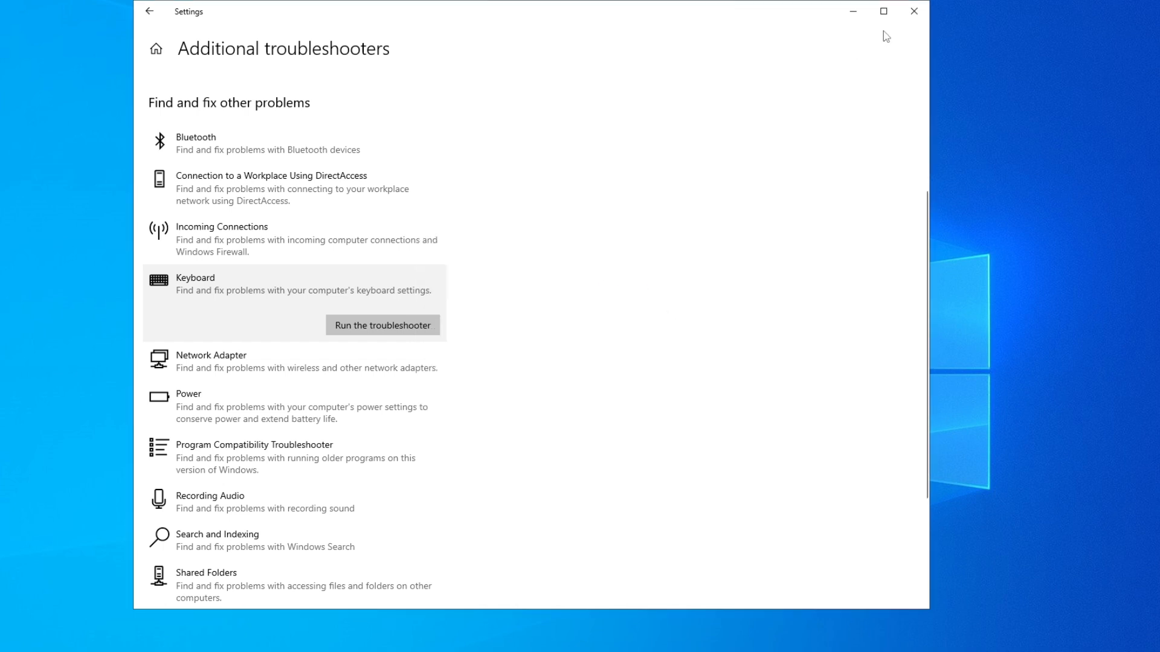
{"action": "left_click", "coordinate": [914, 11]}
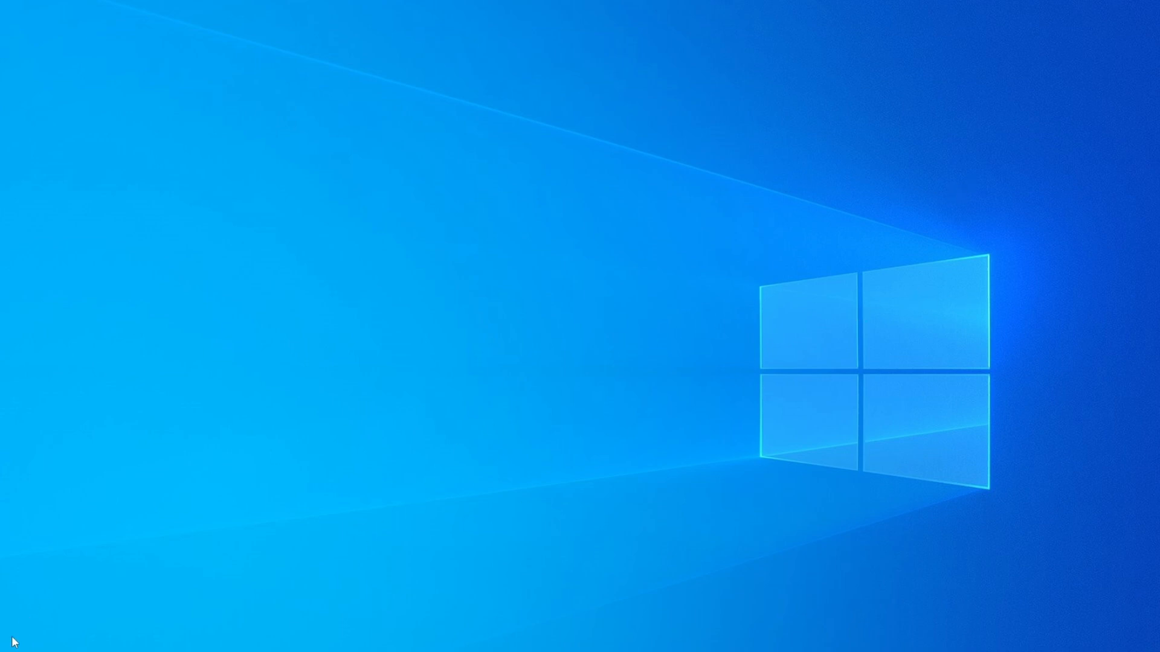
- Reopen Settings and go to the Keyboard page of the Ease of Access settings
{"action": "key", "text": "super"}
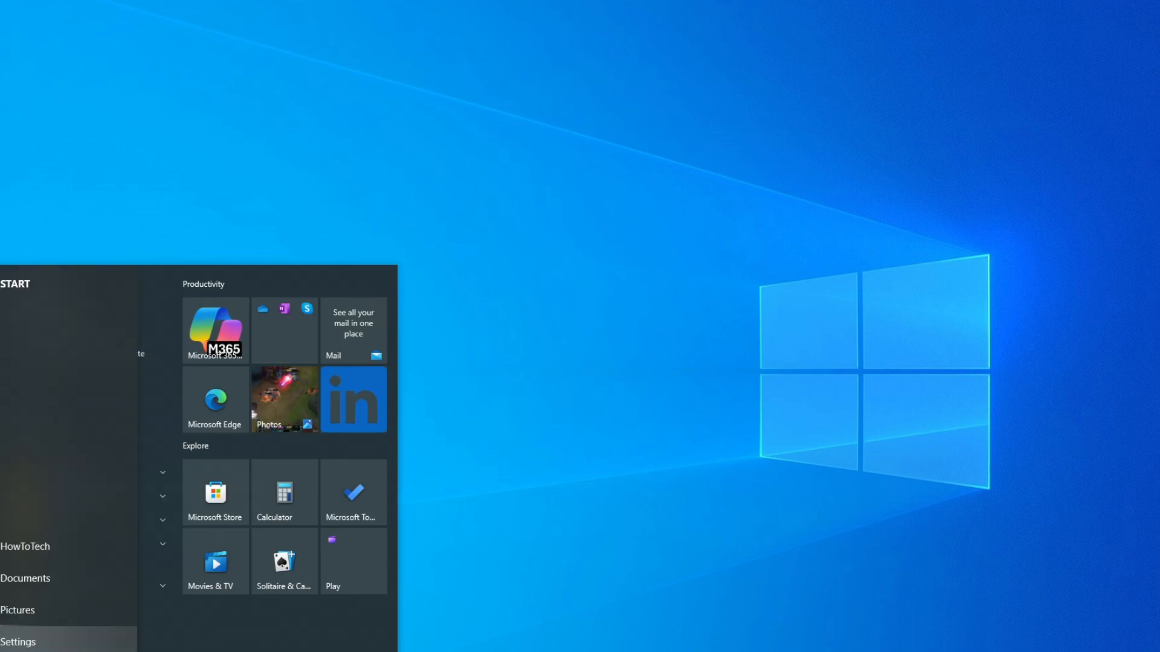
{"action": "left_click", "coordinate": [18, 642]}
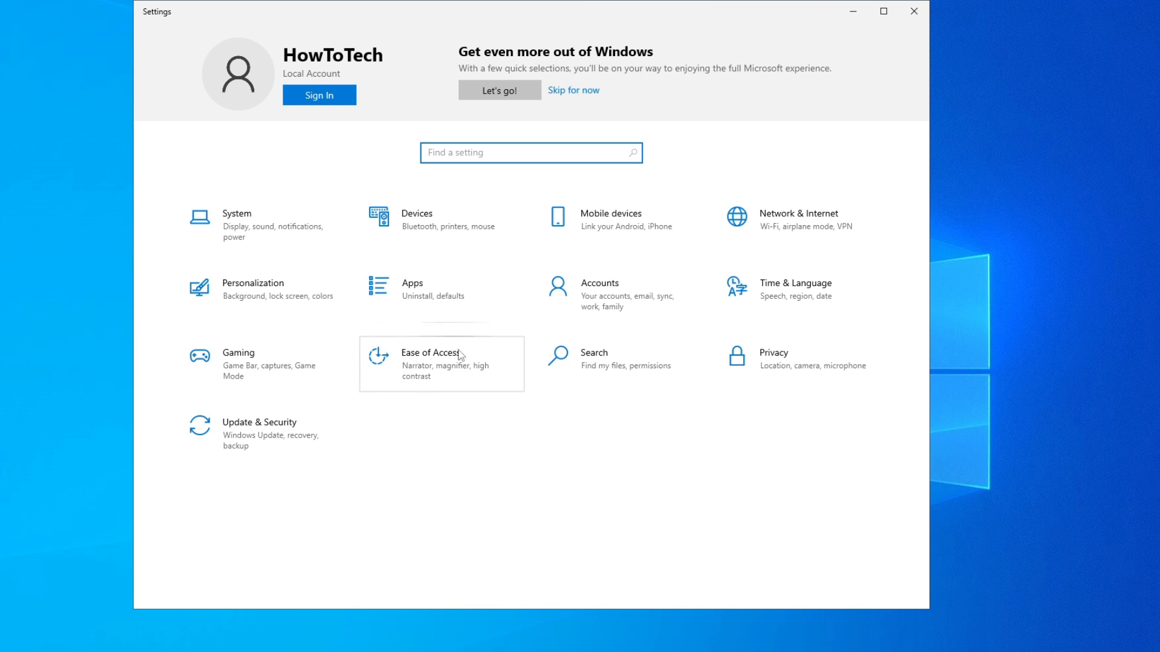
{"action": "left_click", "coordinate": [488, 360]}
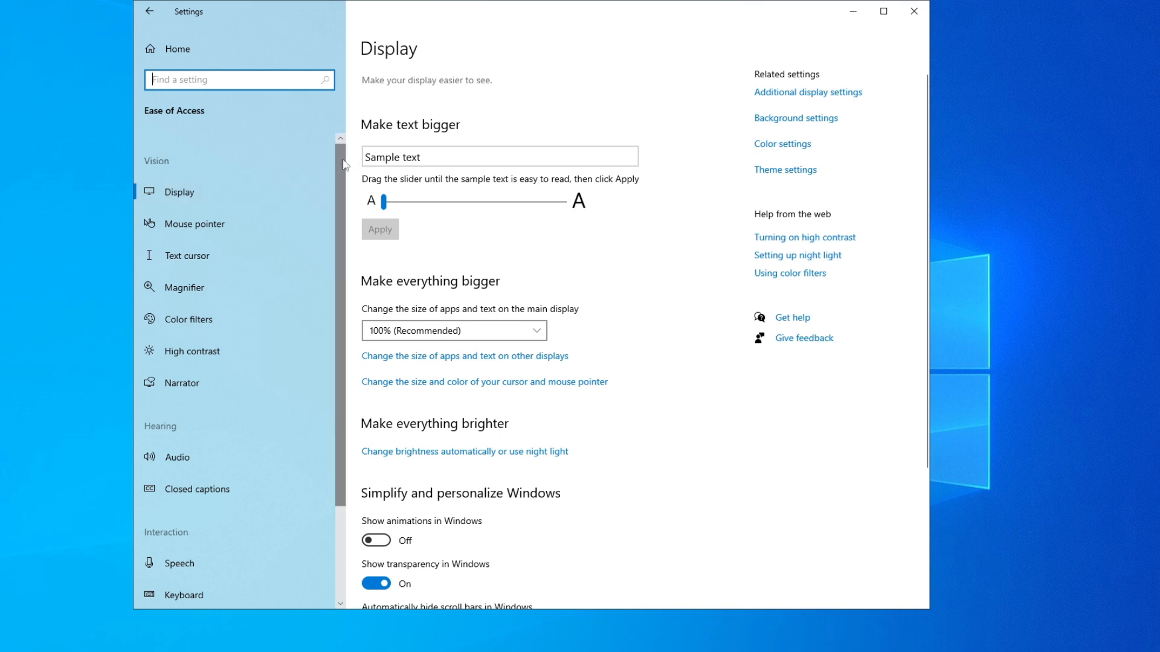
{"action": "scroll", "coordinate": [335, 176], "scroll_direction": "down", "scroll_amount": 2}
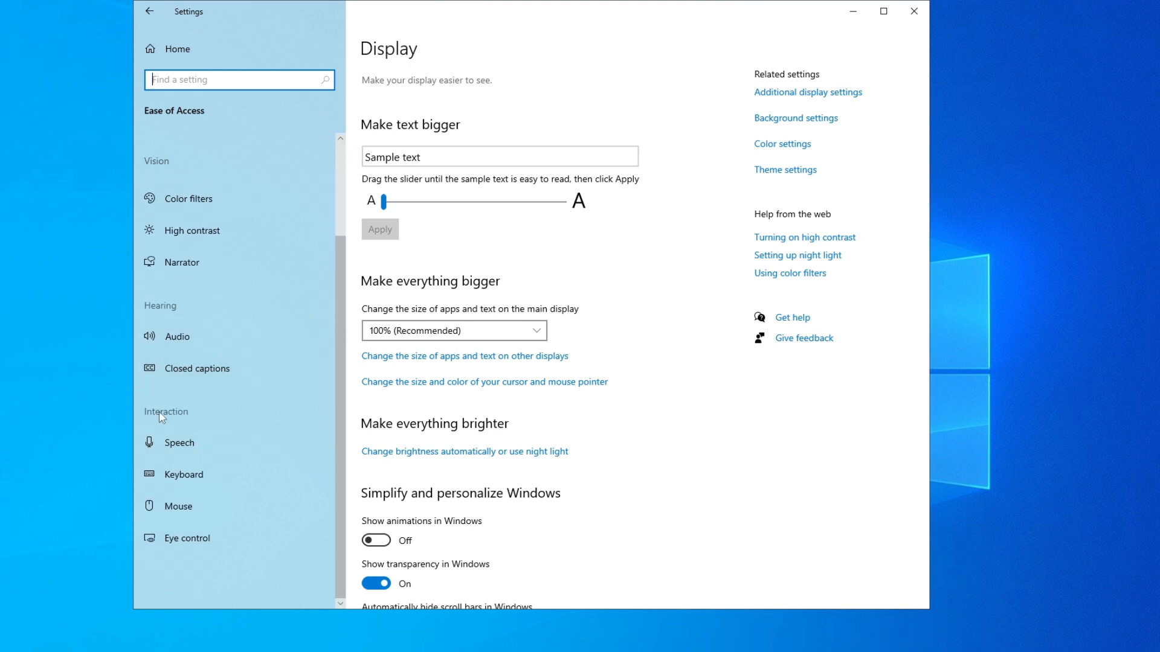
{"action": "left_click", "coordinate": [294, 466]}
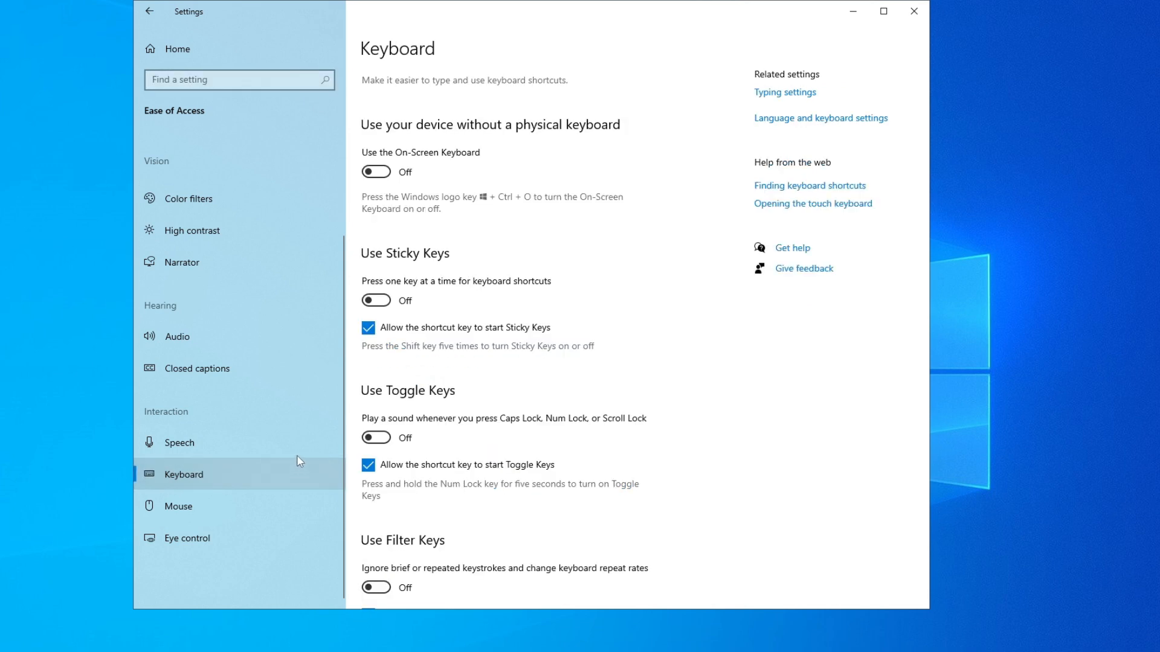
- Switch Filter Keys on and back off on the Ease of Access keyboard page
{"action": "left_click_drag", "start_coordinate": [927, 112], "coordinate": [882, 336]}
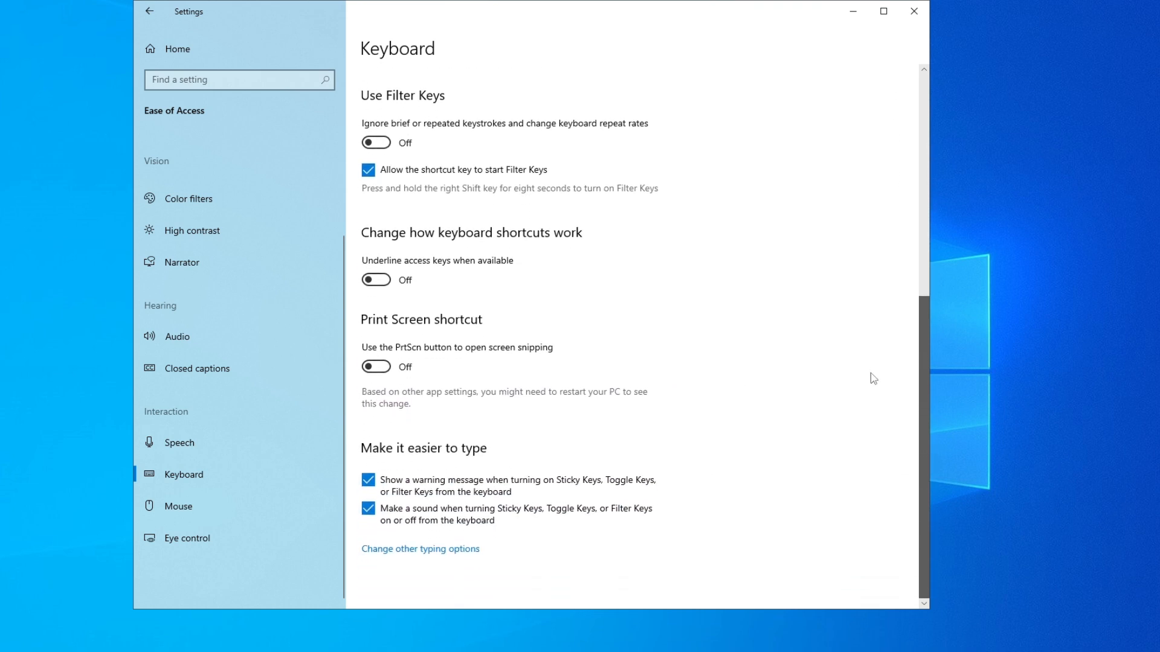
{"action": "left_click_drag", "start_coordinate": [874, 378], "coordinate": [870, 375]}
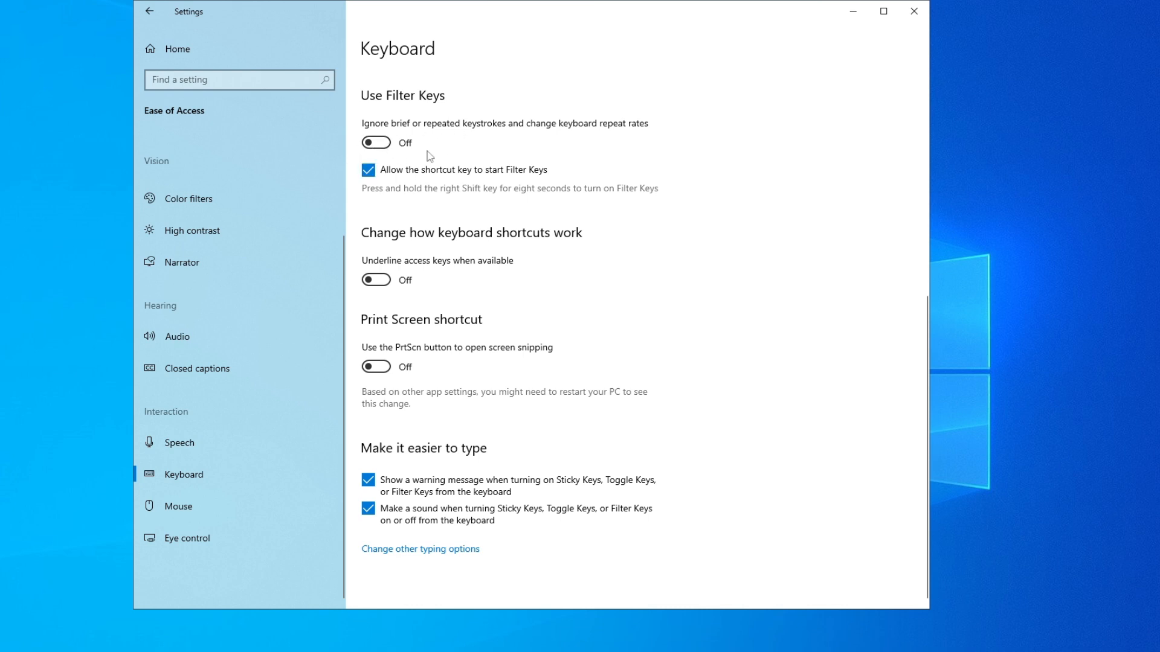
{"action": "left_click", "coordinate": [376, 142]}
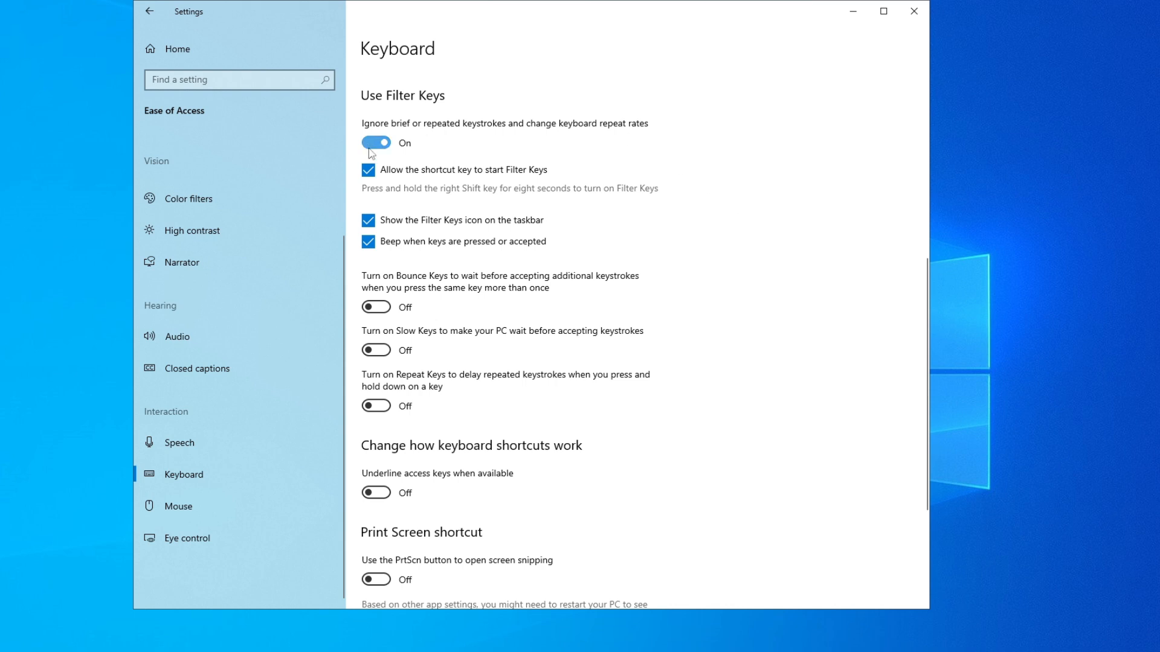
{"action": "left_click", "coordinate": [377, 142]}
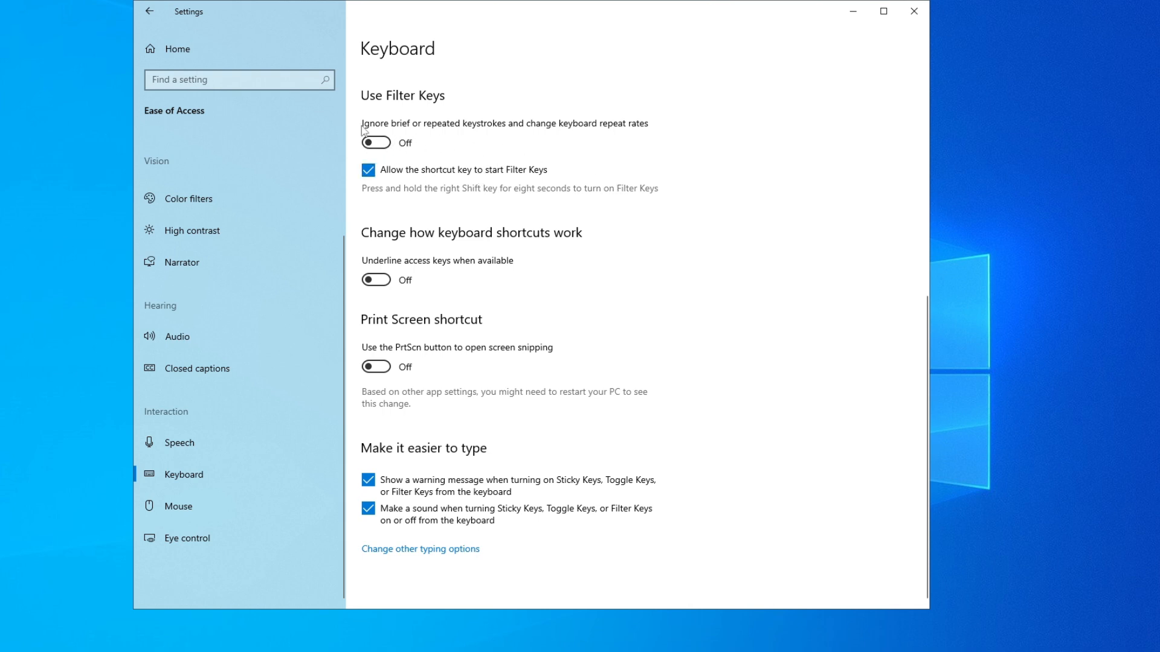
{"action": "left_click", "coordinate": [385, 145]}
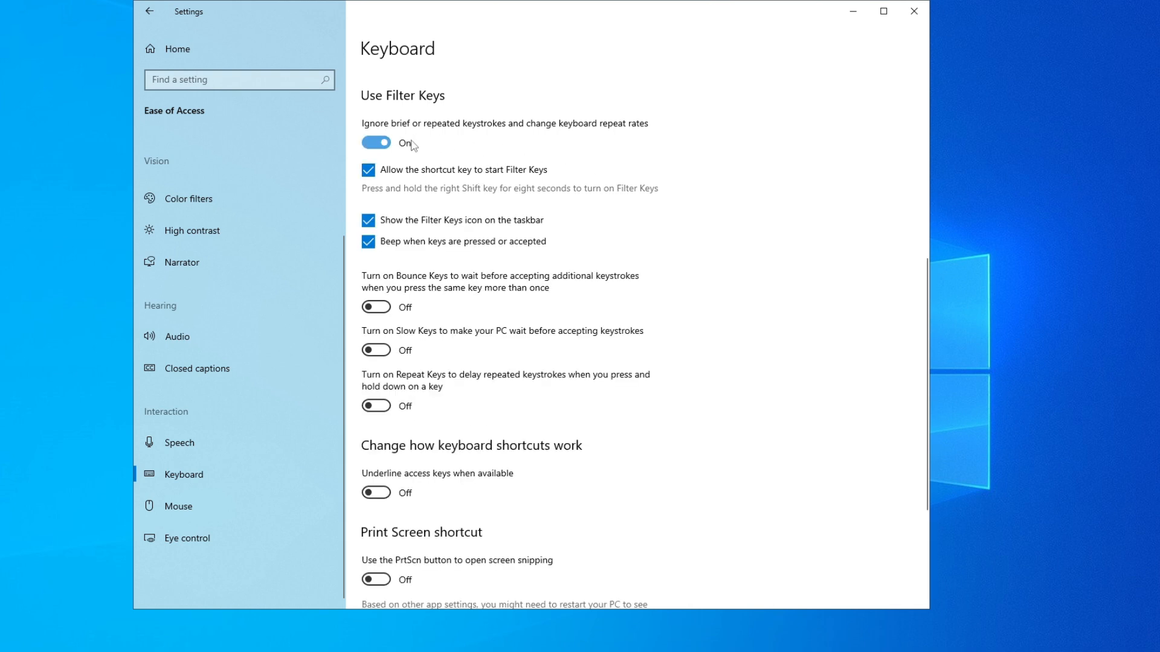
{"action": "left_click", "coordinate": [413, 145]}
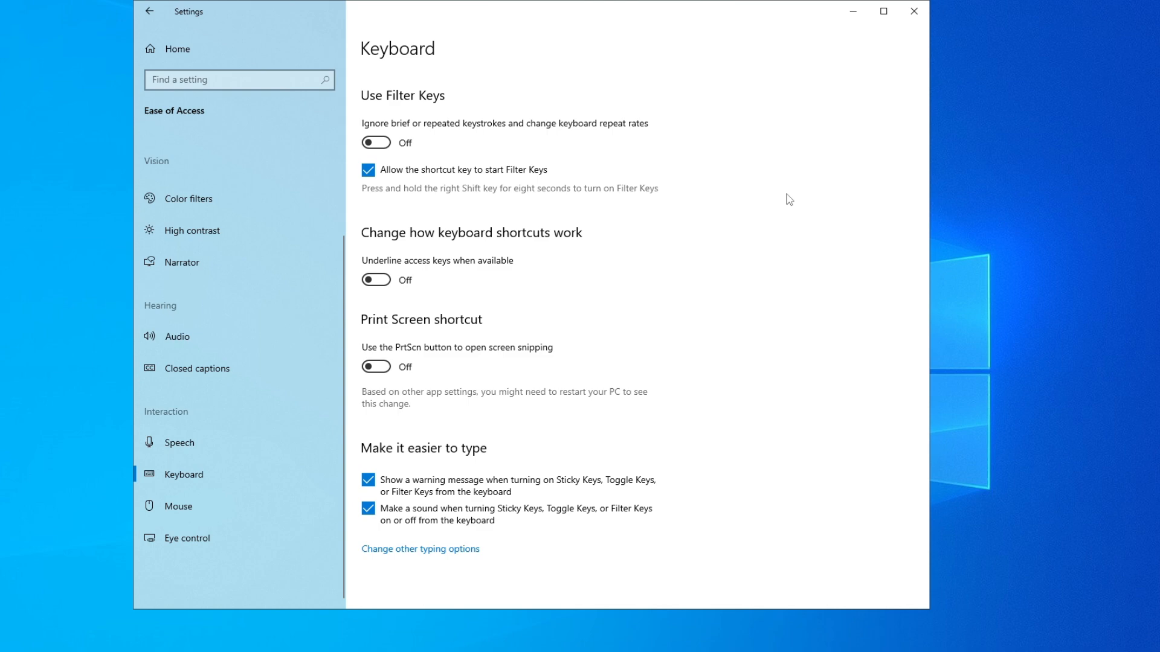
- Turn on the On-Screen Keyboard in the Ease of Access keyboard settings
{"action": "left_click_drag", "start_coordinate": [826, 12], "coordinate": [841, 54]}
{"action": "left_click", "coordinate": [930, 52]}
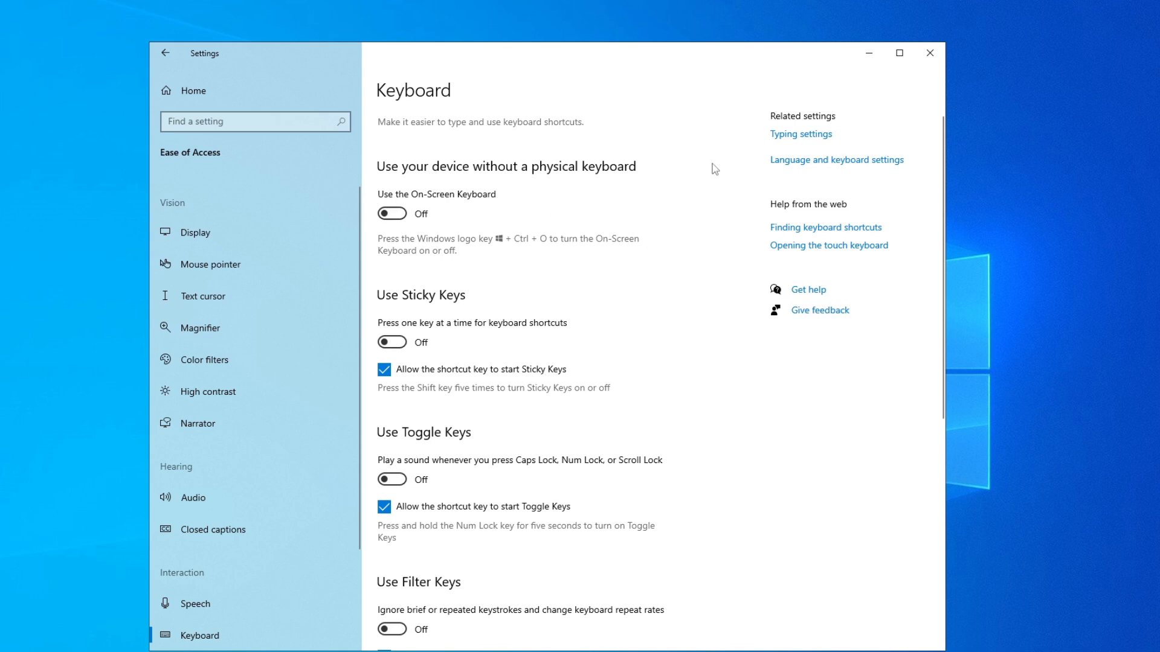
{"action": "left_click", "coordinate": [391, 213]}
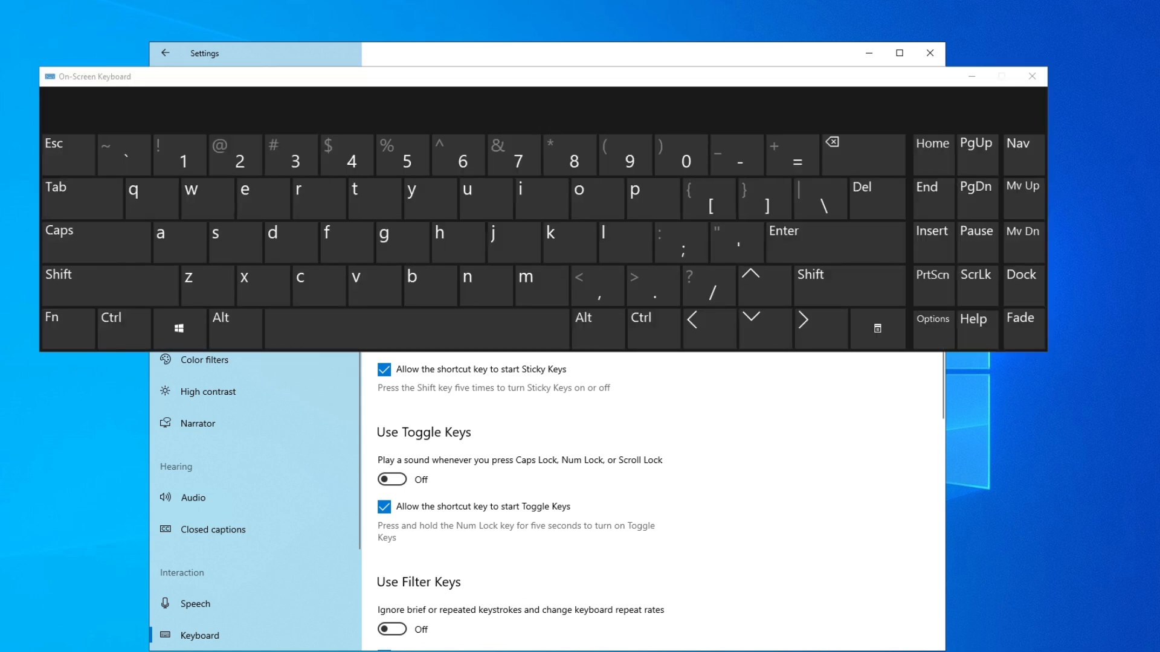
- Search the Start menu for Device with the On-Screen Keyboard and open Device Manager
{"action": "key", "text": "super"}
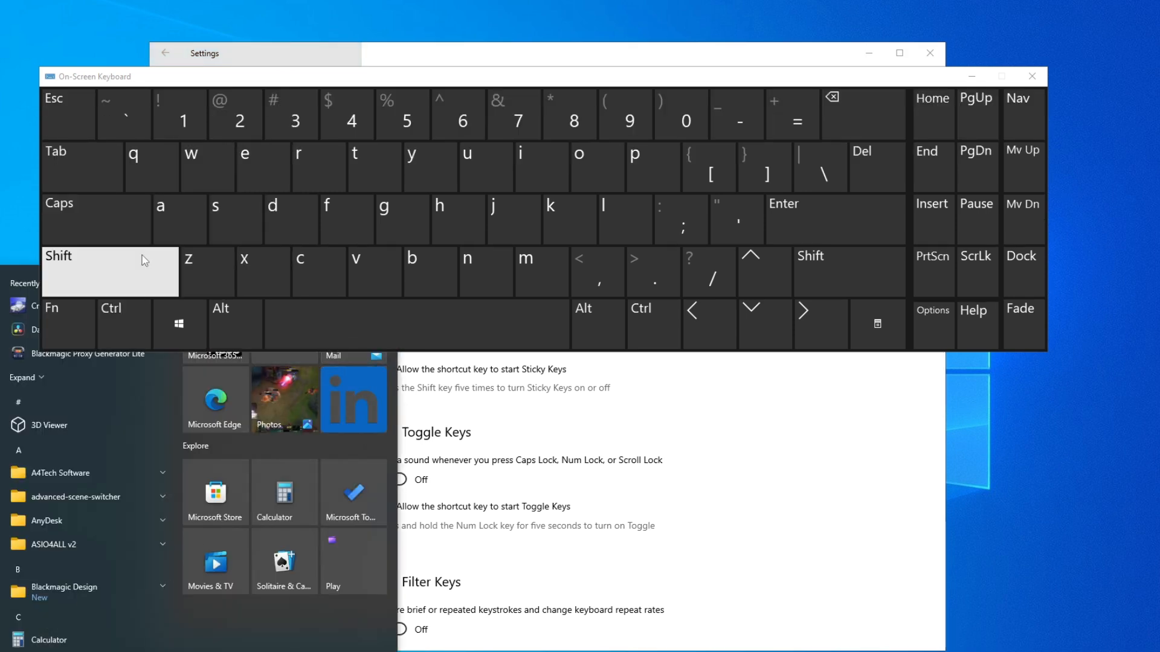
{"action": "left_click", "coordinate": [129, 265]}
{"action": "left_click", "coordinate": [279, 231]}
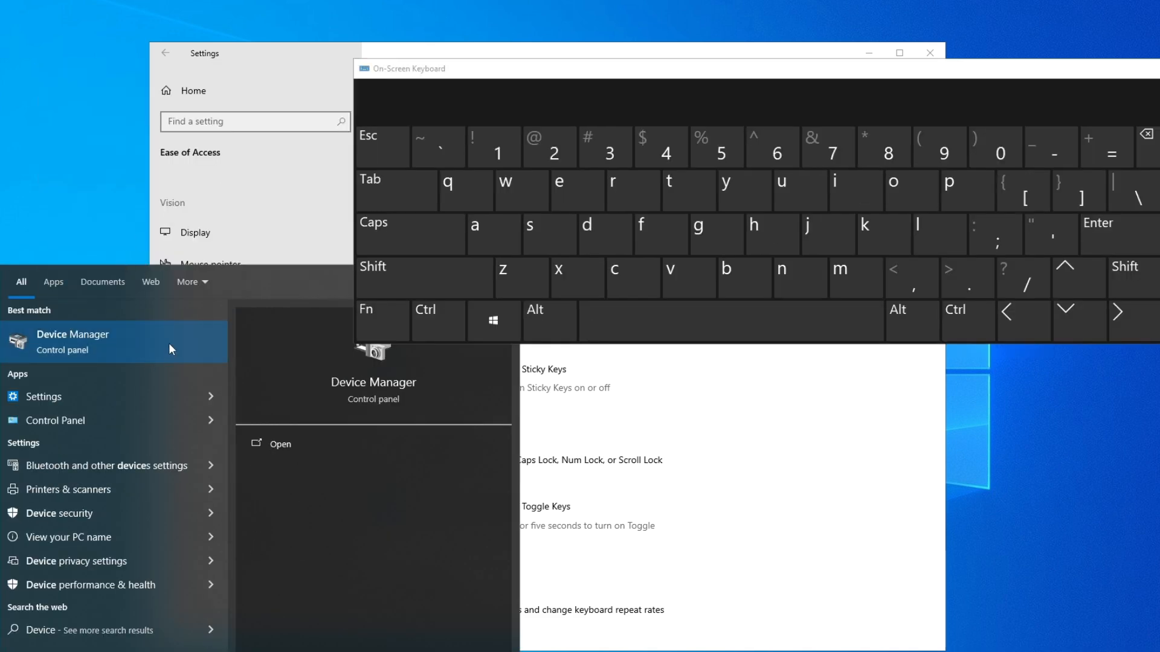
{"action": "left_click", "coordinate": [178, 337]}
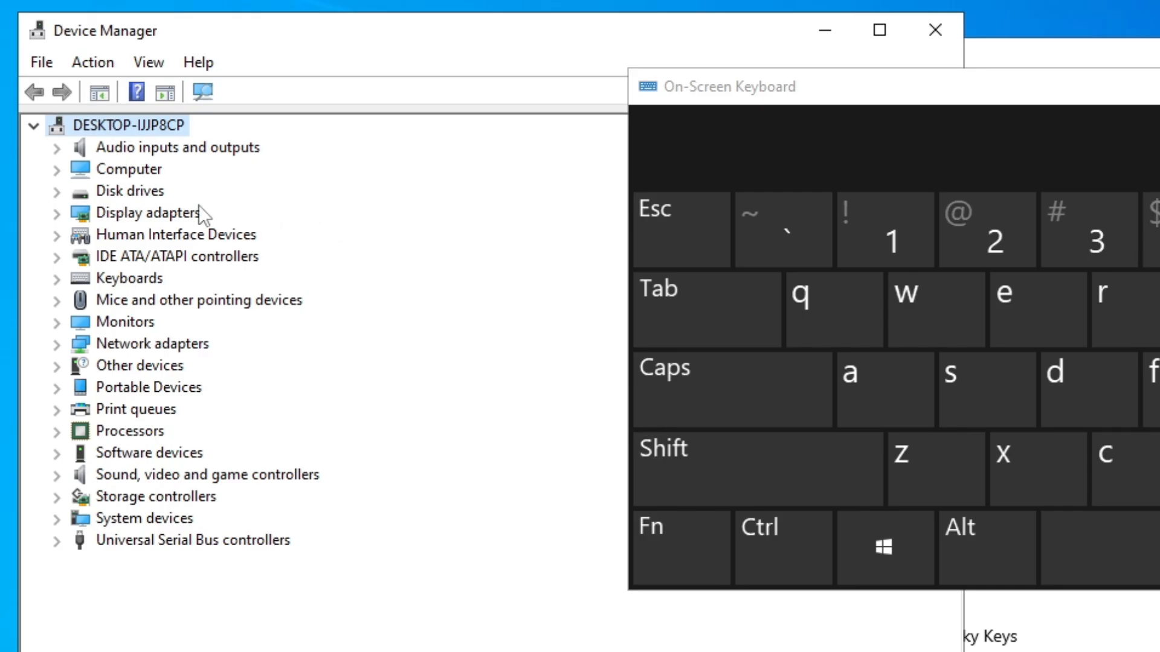
- Start updating the driver of the first HID Keyboard Device, choosing to pick from the list of available drivers on the computer
{"action": "left_click", "coordinate": [57, 283]}
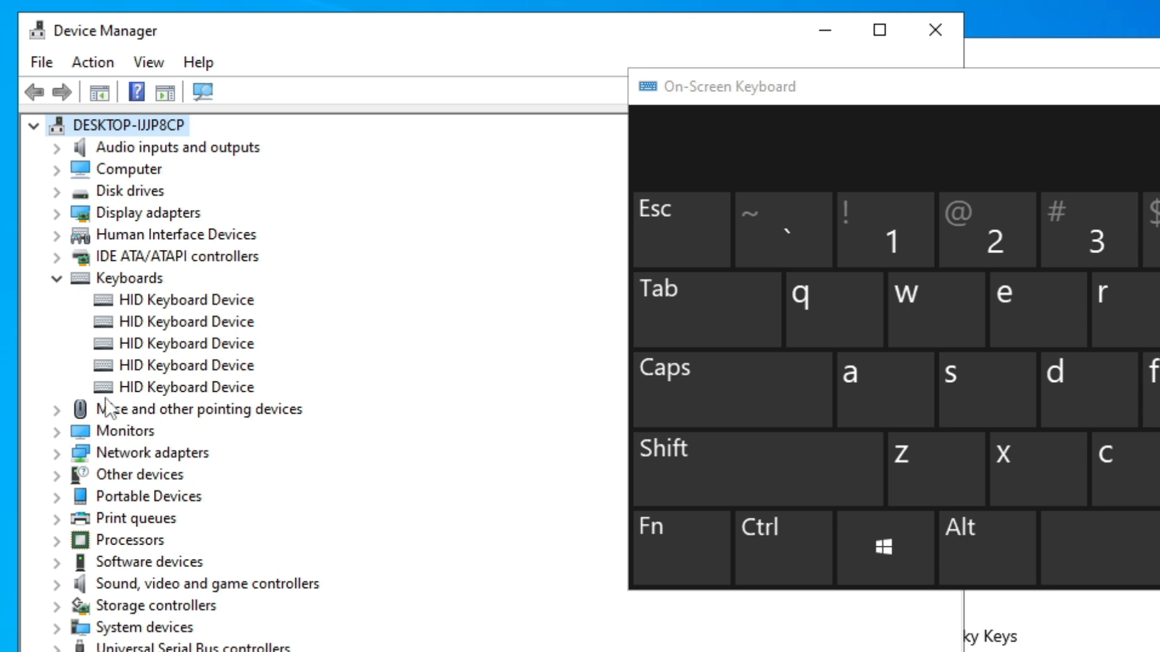
{"action": "right_click", "coordinate": [175, 302]}
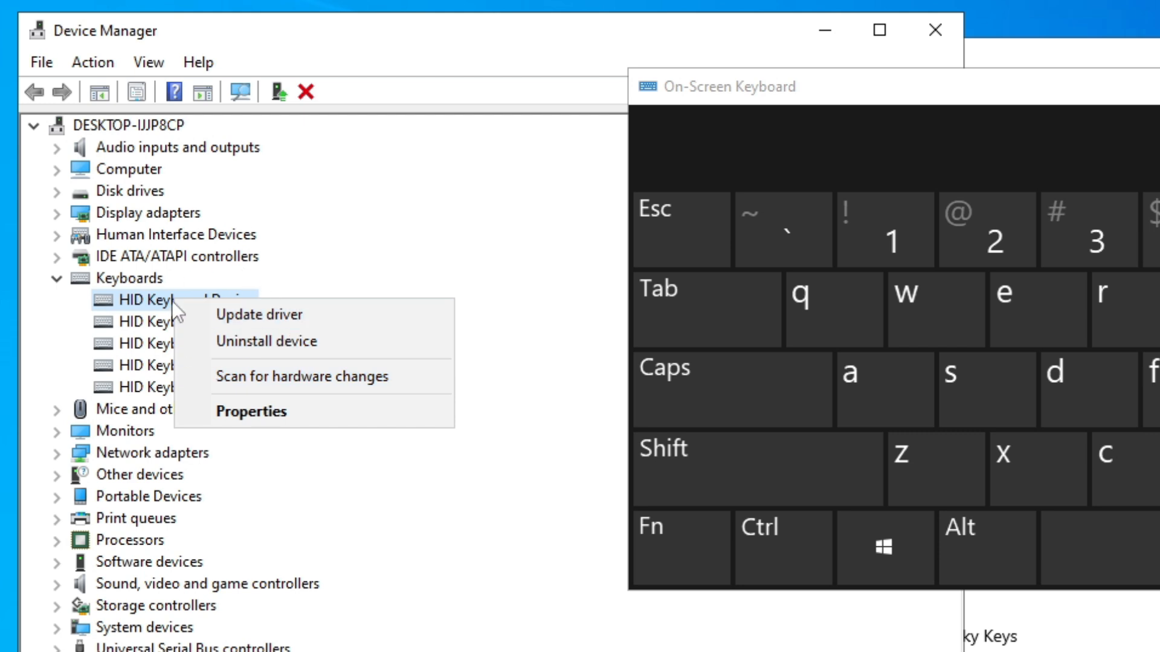
{"action": "left_click", "coordinate": [433, 314]}
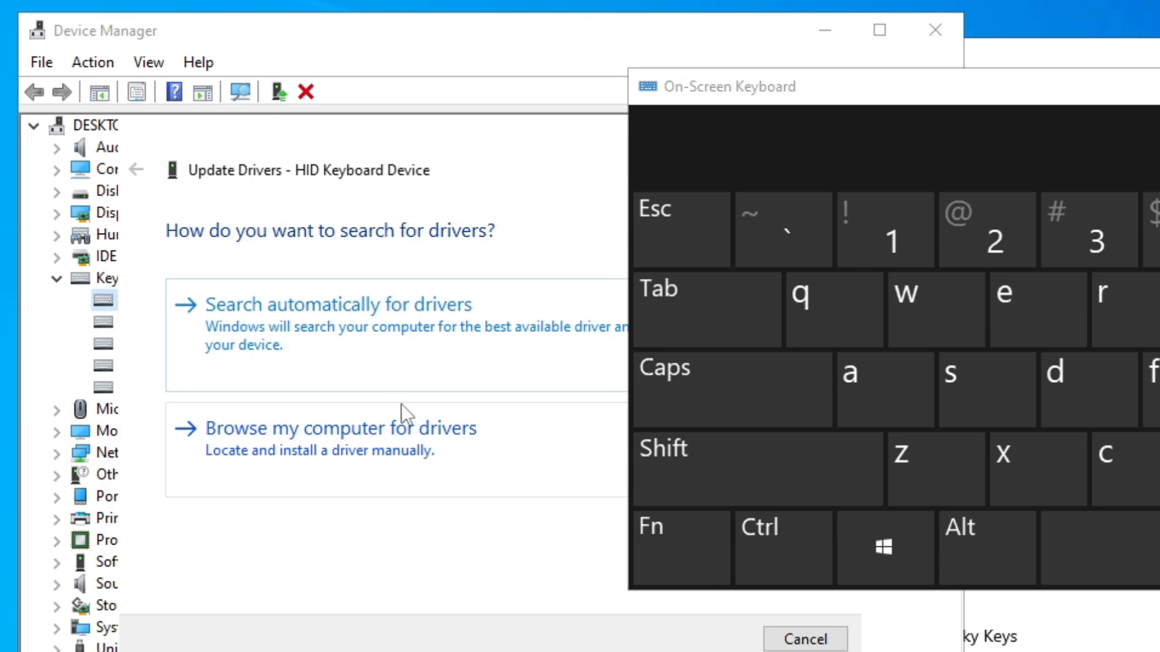
{"action": "left_click_drag", "start_coordinate": [754, 103], "coordinate": [1135, 72]}
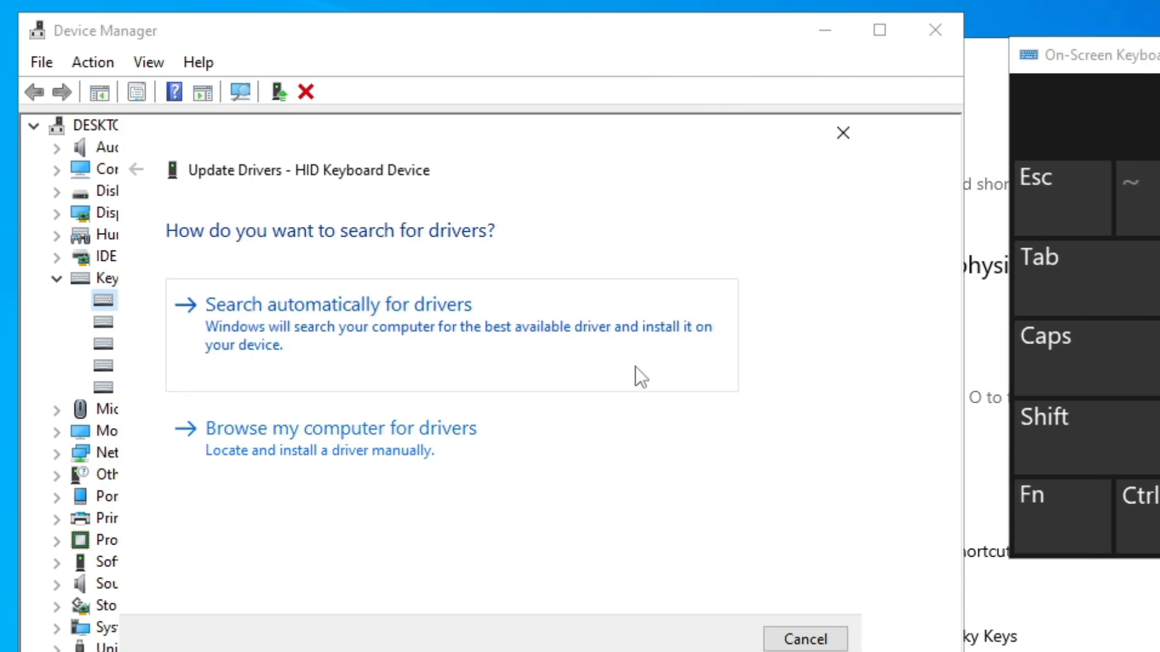
{"action": "left_click", "coordinate": [600, 430]}
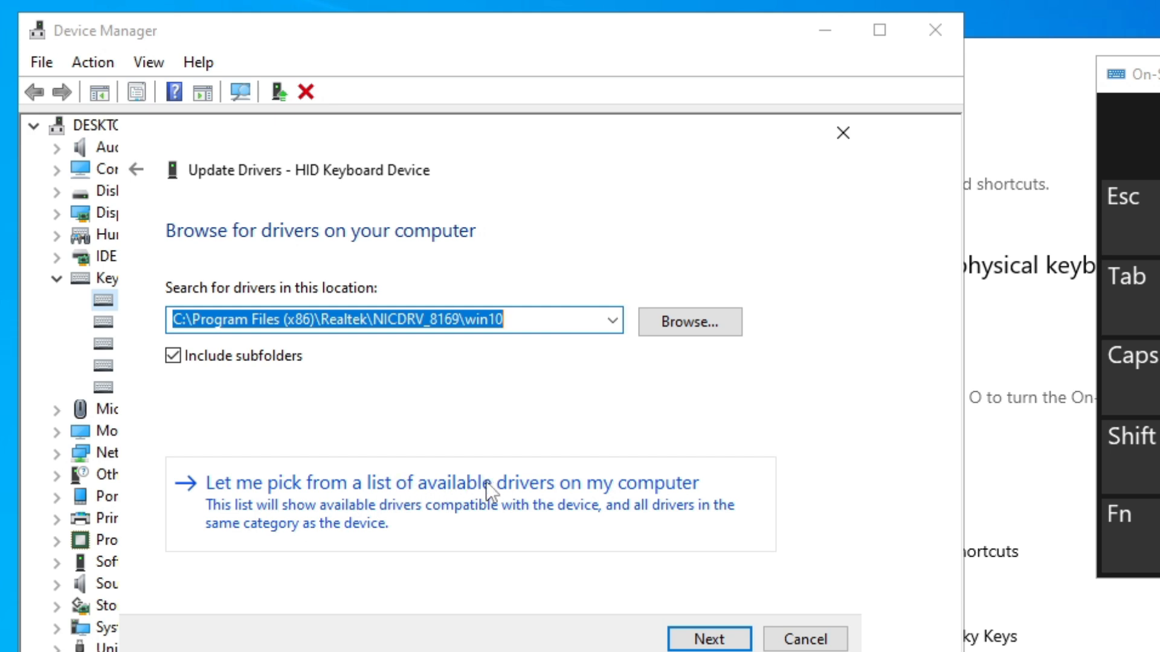
{"action": "left_click", "coordinate": [755, 494]}
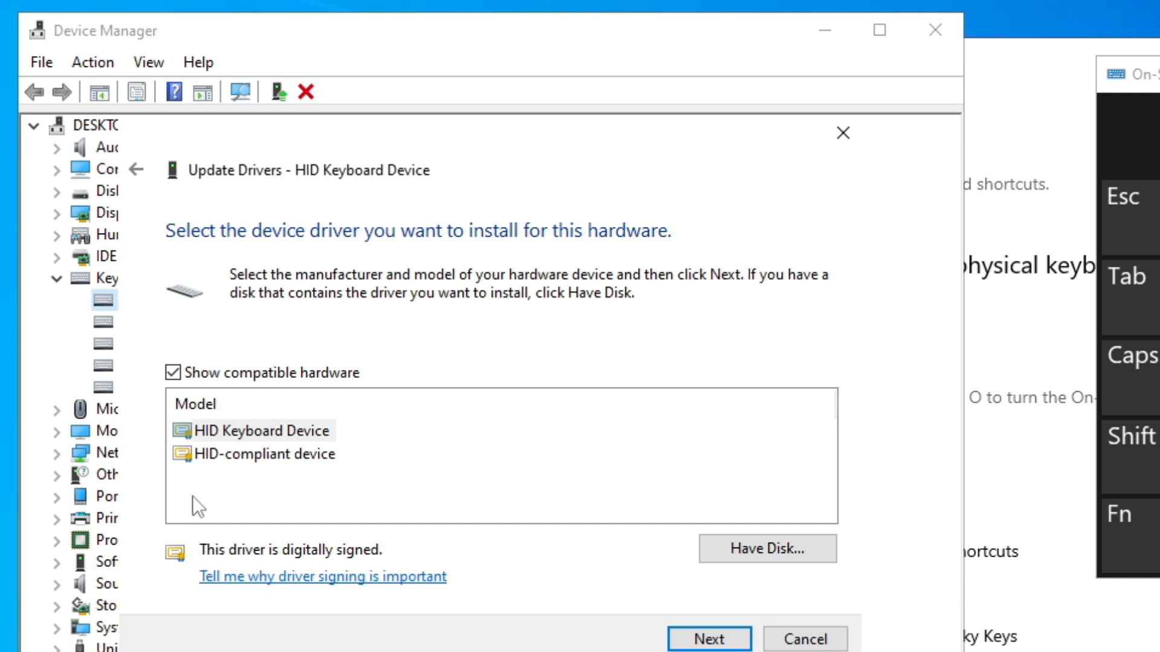
- Select the HID Keyboard Device model rather than HID-compliant device, install its driver, and close the update wizard
{"action": "left_click", "coordinate": [300, 454]}
{"action": "left_click", "coordinate": [306, 433]}
{"action": "left_click", "coordinate": [309, 458]}
{"action": "left_click", "coordinate": [313, 431]}
{"action": "left_click", "coordinate": [310, 458]}
{"action": "left_click", "coordinate": [311, 433]}
{"action": "left_click", "coordinate": [310, 454]}
{"action": "left_click", "coordinate": [313, 436]}
{"action": "left_click", "coordinate": [314, 456]}
{"action": "left_click", "coordinate": [320, 430]}
{"action": "left_click", "coordinate": [316, 454]}
{"action": "left_click", "coordinate": [321, 429]}
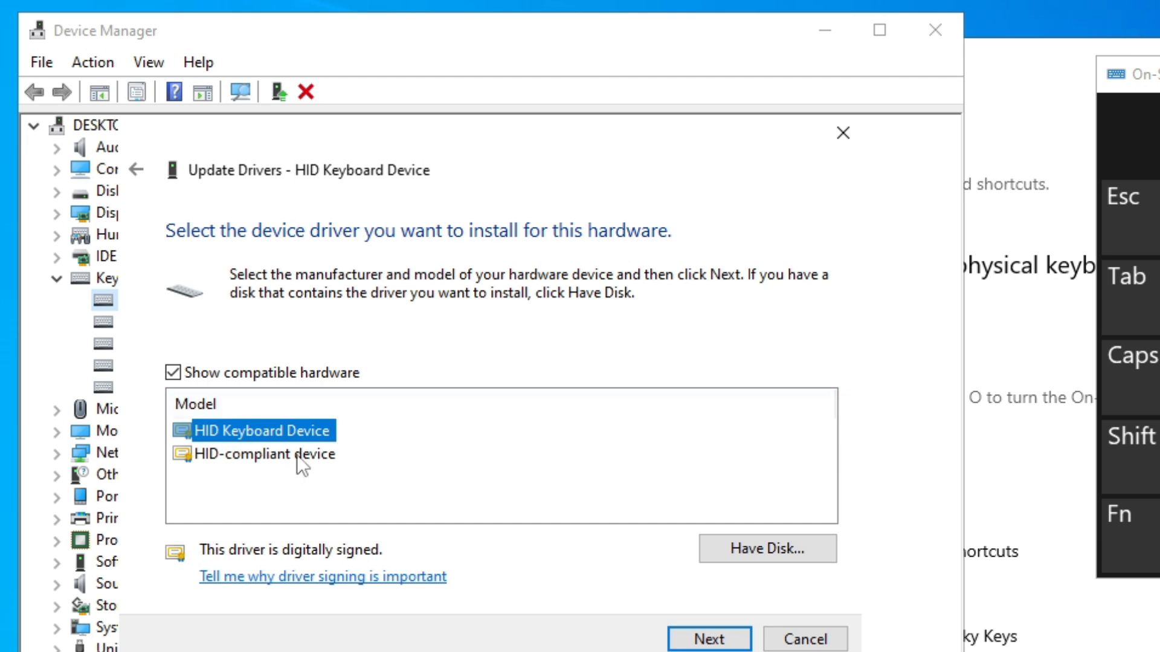
{"action": "left_click", "coordinate": [295, 455]}
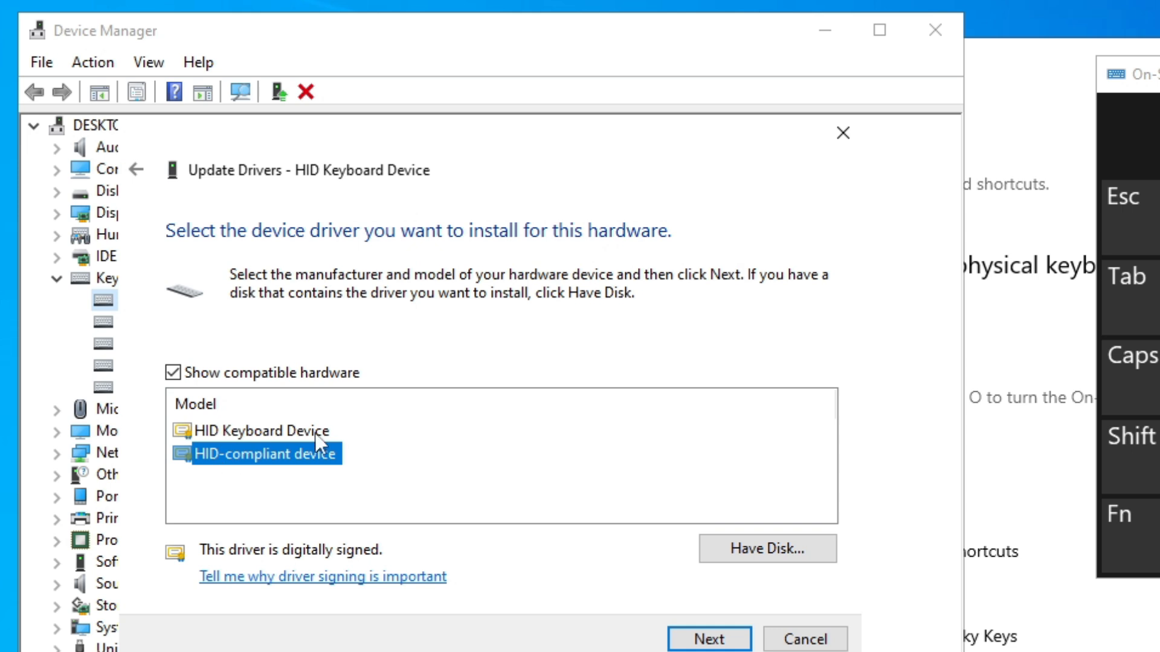
{"action": "key", "text": "Up"}
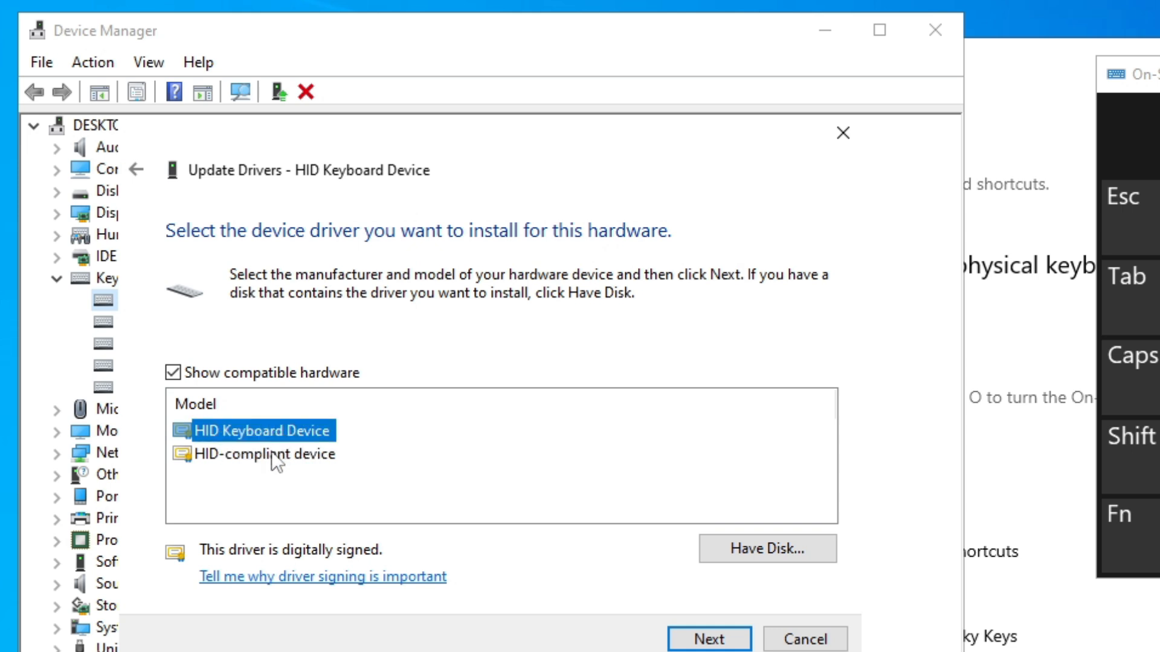
{"action": "left_click", "coordinate": [722, 637]}
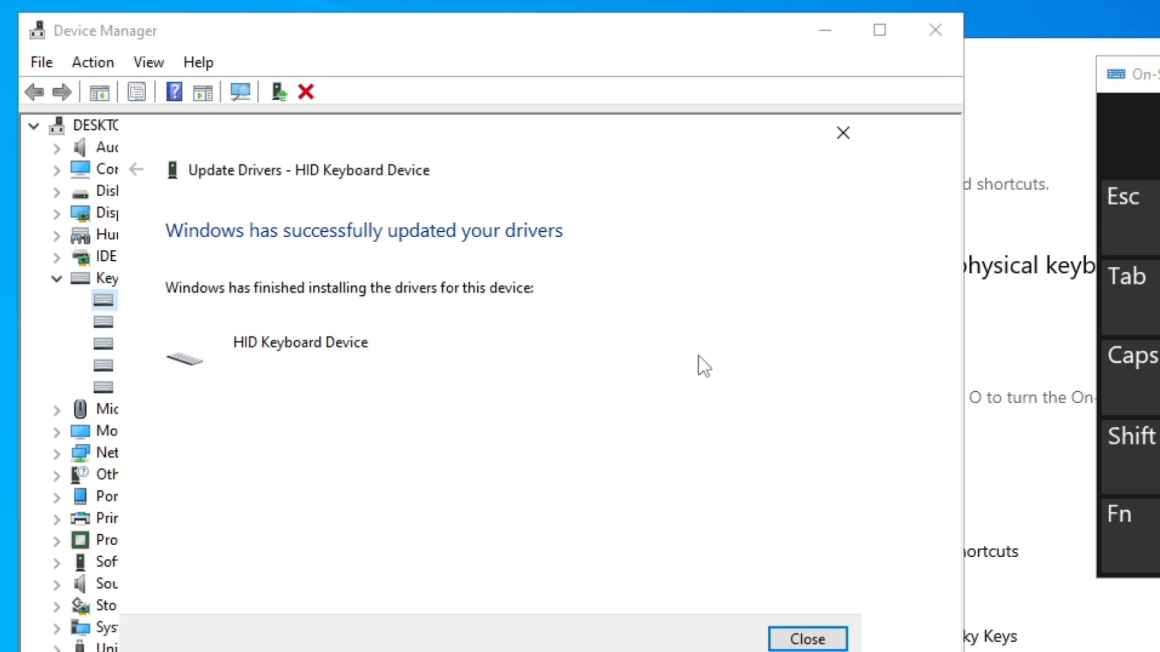
{"action": "left_click", "coordinate": [791, 637]}
{"action": "left_click", "coordinate": [163, 320]}
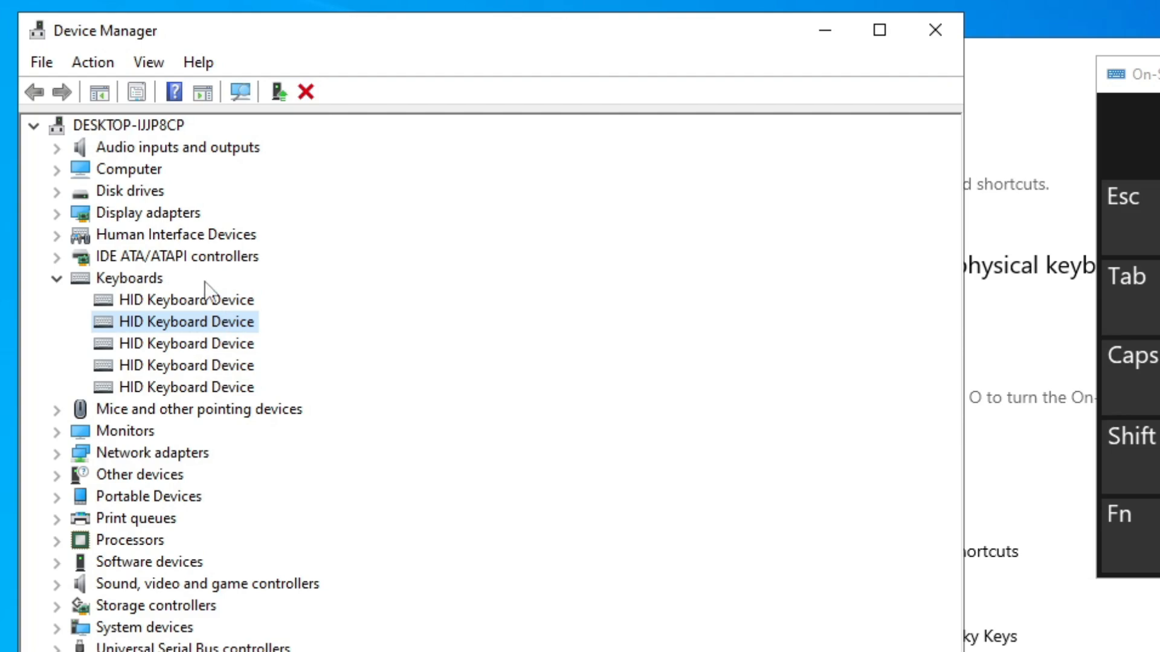
{"action": "left_click", "coordinate": [158, 285]}
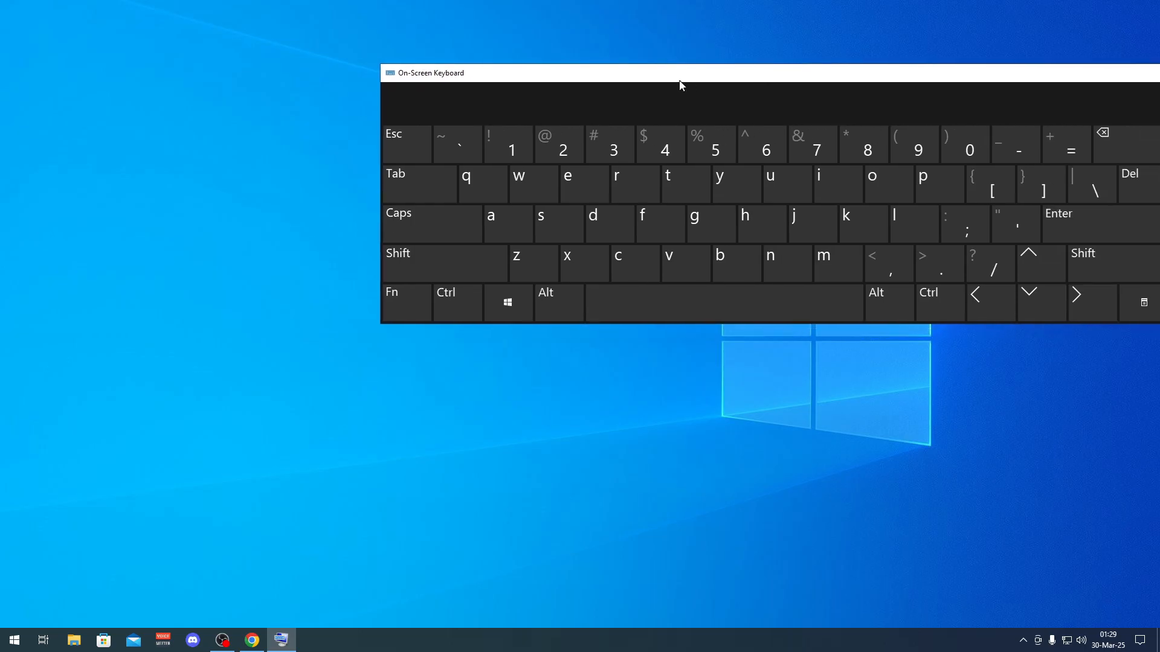
- Search the Start menu for Task sche using the On-Screen Keyboard
{"action": "left_click_drag", "start_coordinate": [680, 84], "coordinate": [493, 75]}
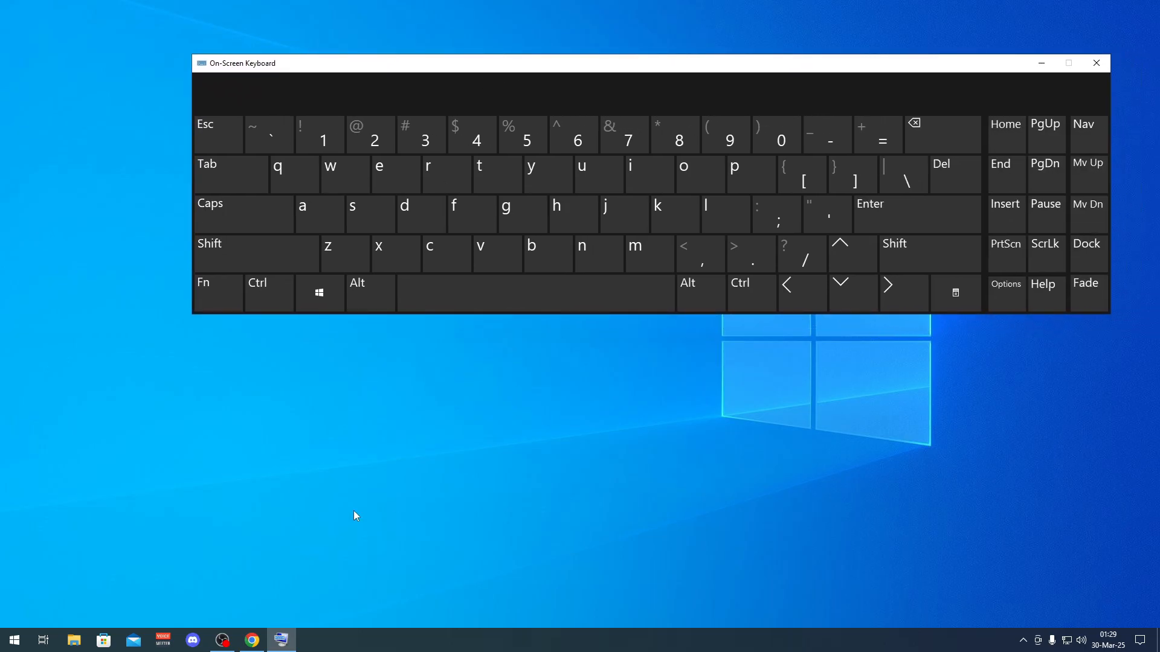
{"action": "left_click", "coordinate": [15, 640]}
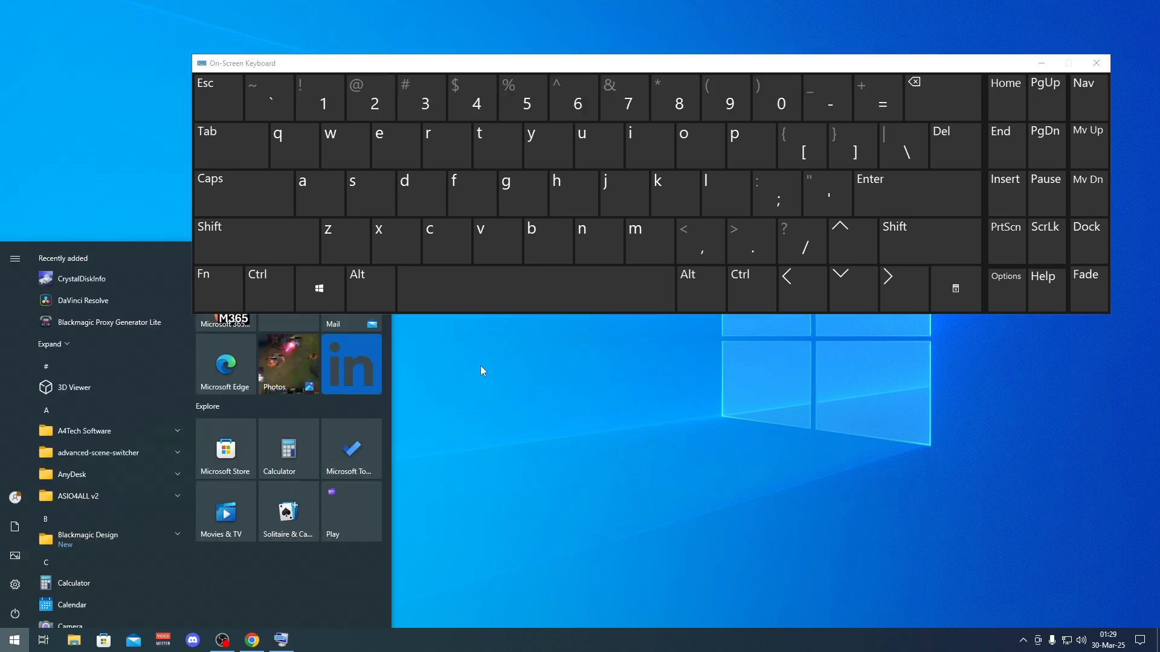
{"action": "left_click", "coordinate": [290, 226]}
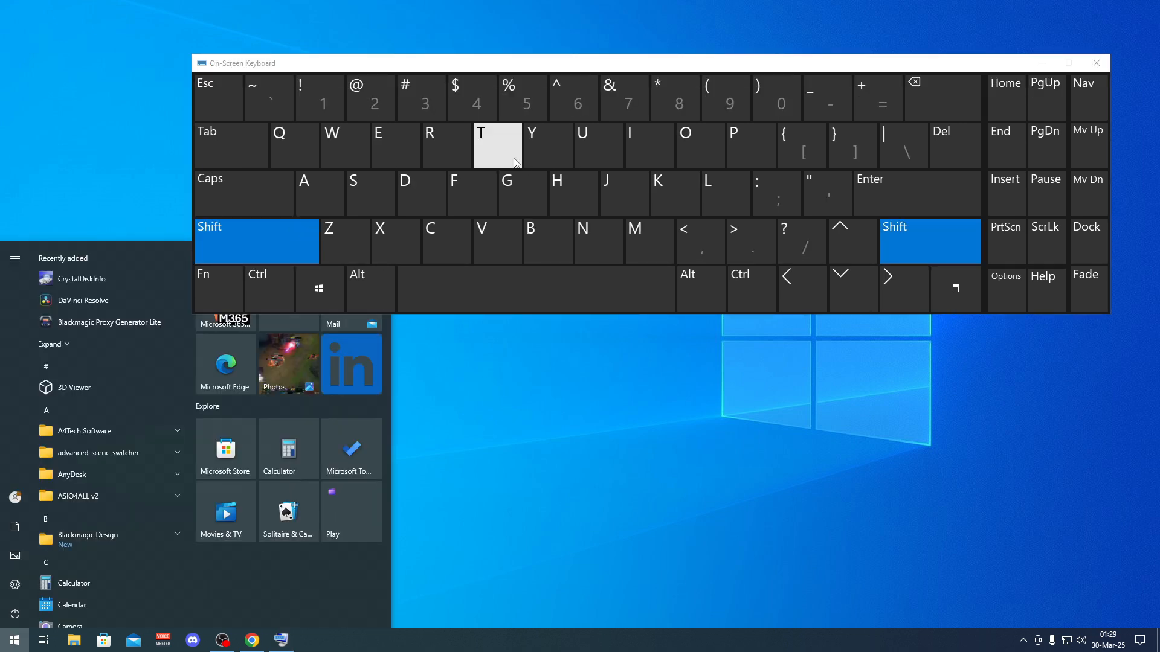
{"action": "left_click", "coordinate": [518, 157]}
{"action": "left_click", "coordinate": [323, 218]}
{"action": "left_click", "coordinate": [363, 211]}
{"action": "left_click", "coordinate": [680, 208]}
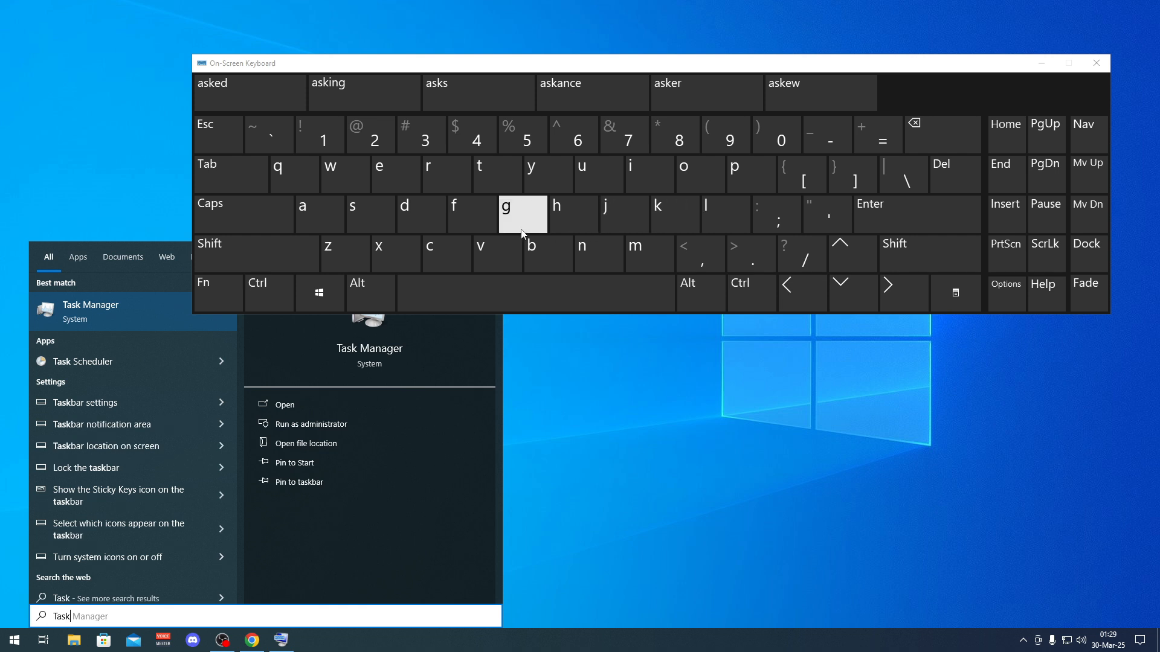
{"action": "left_click", "coordinate": [587, 284]}
{"action": "left_click", "coordinate": [362, 213]}
{"action": "left_click", "coordinate": [456, 253]}
{"action": "left_click", "coordinate": [554, 217]}
{"action": "left_click", "coordinate": [399, 180]}
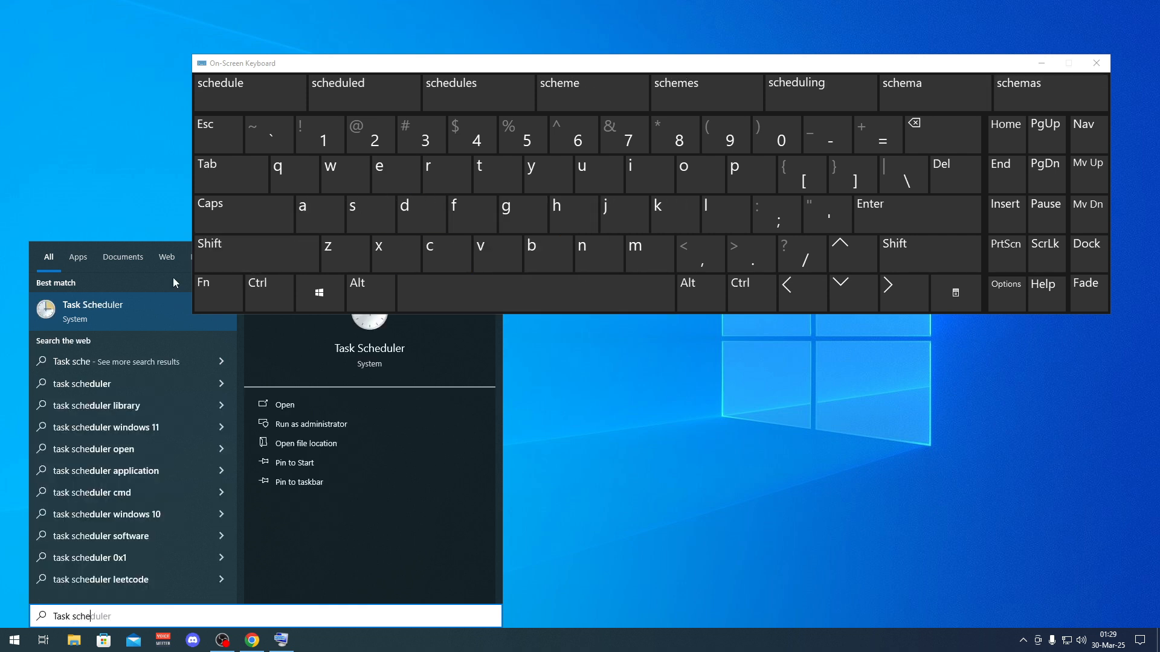
- Move the On-Screen Keyboard off the search results, open Task Scheduler and reposition its window
{"action": "left_click_drag", "start_coordinate": [296, 63], "coordinate": [552, 47]}
{"action": "left_click", "coordinate": [207, 302]}
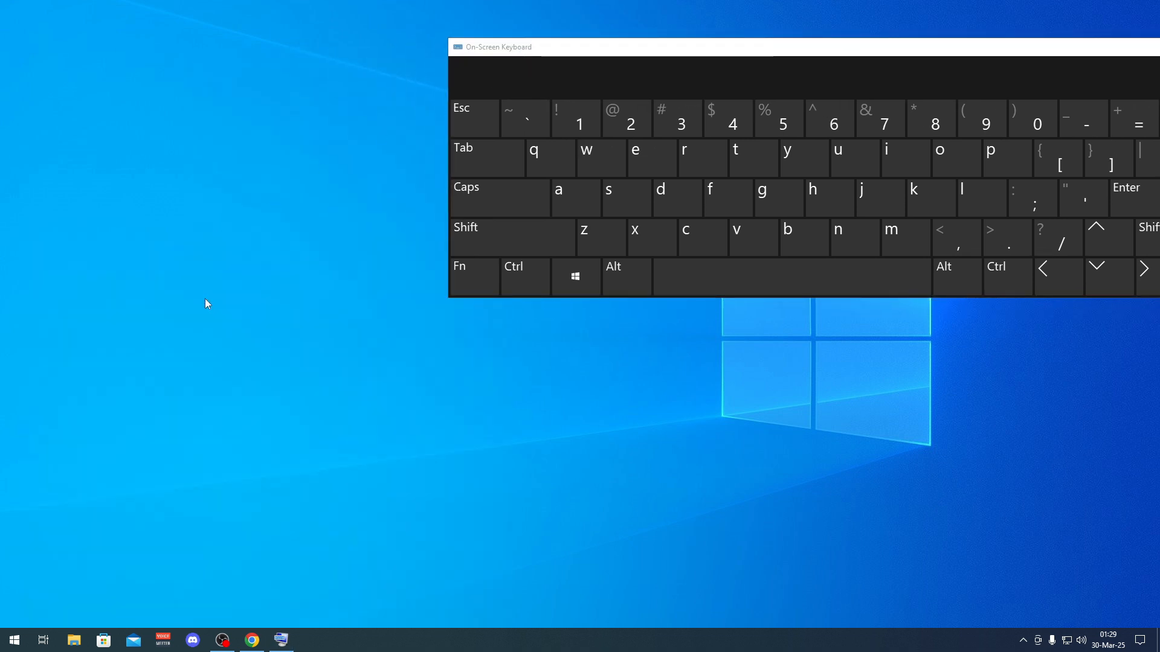
{"action": "left_click_drag", "start_coordinate": [292, 262], "coordinate": [177, 173]}
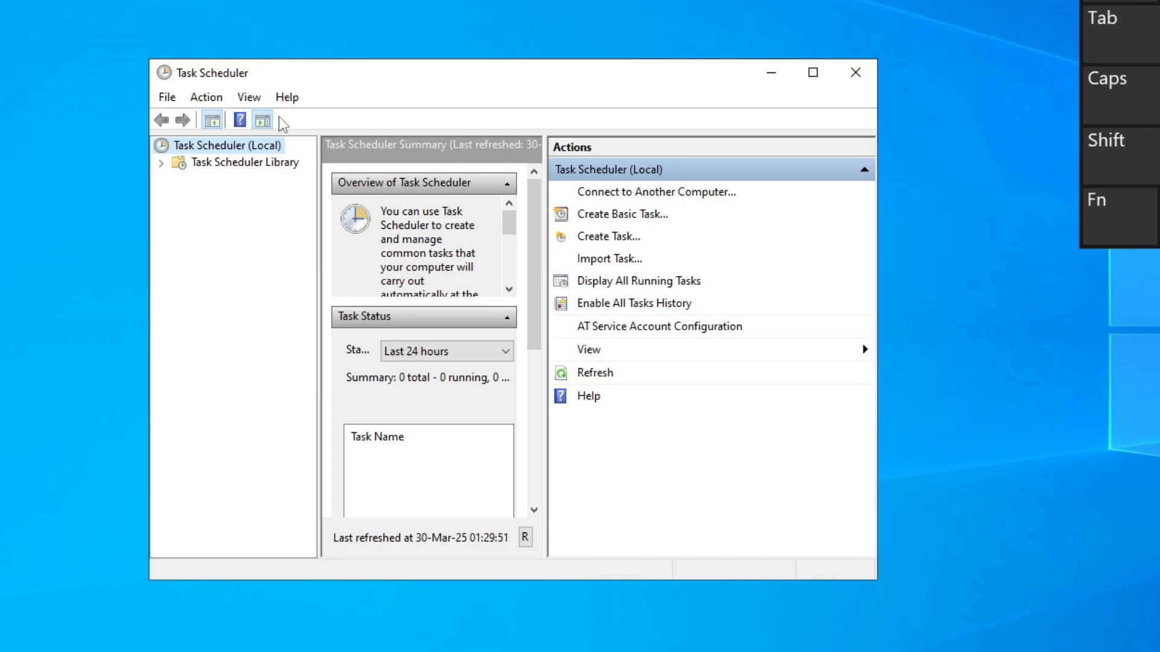
{"action": "left_click_drag", "start_coordinate": [273, 82], "coordinate": [254, 75]}
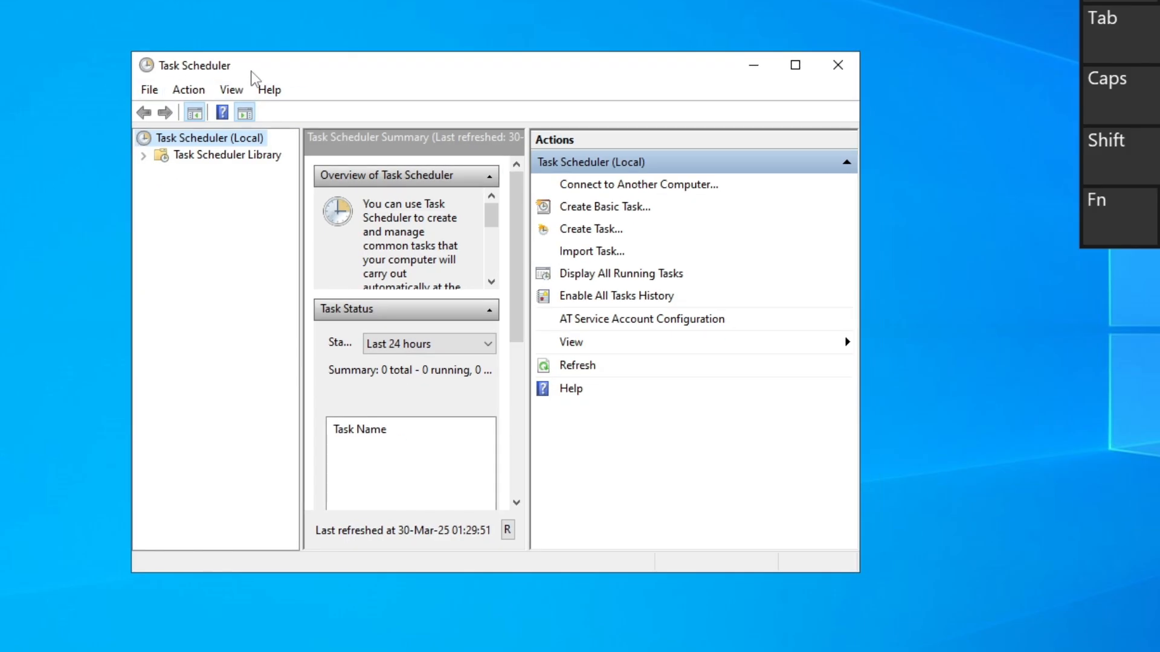
- Expand the Task Scheduler Library down through the Microsoft folder to its Windows subfolder
{"action": "left_click", "coordinate": [192, 155]}
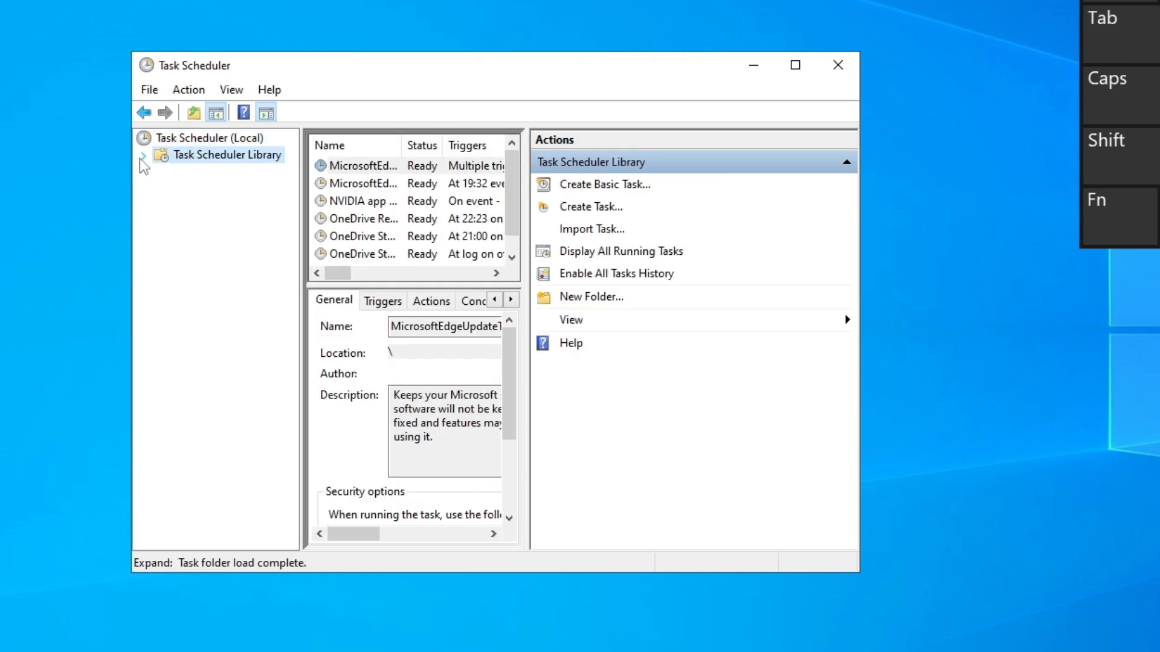
{"action": "left_click", "coordinate": [141, 156]}
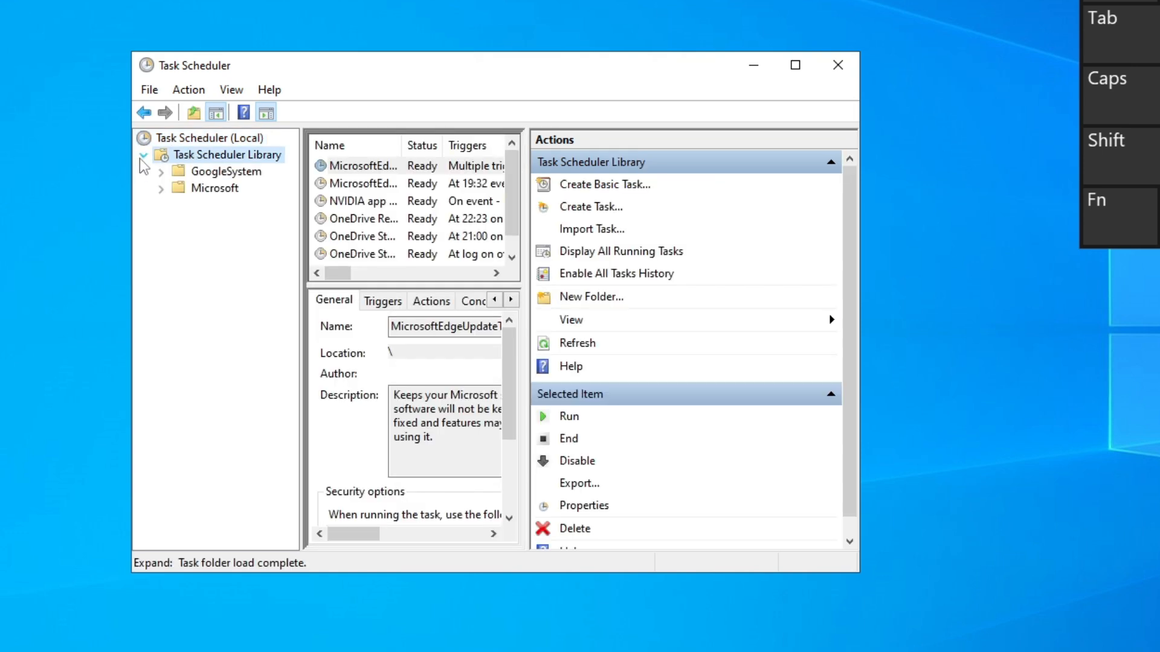
{"action": "left_click", "coordinate": [161, 188]}
{"action": "left_click", "coordinate": [213, 188]}
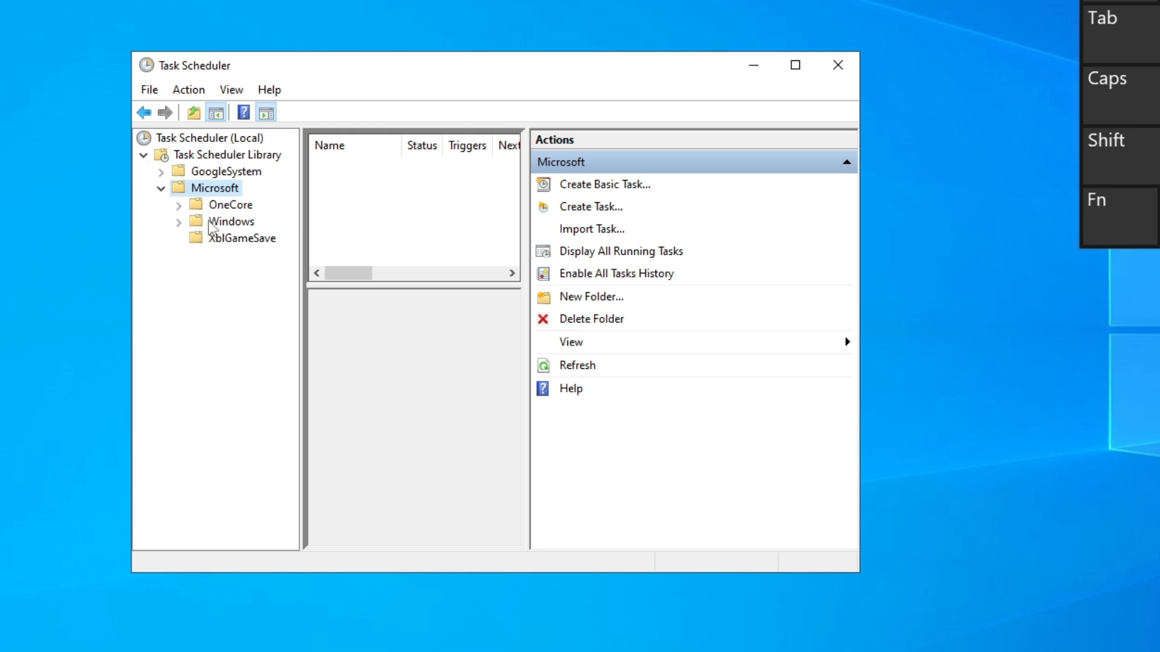
{"action": "left_click", "coordinate": [213, 222]}
{"action": "left_click", "coordinate": [179, 222]}
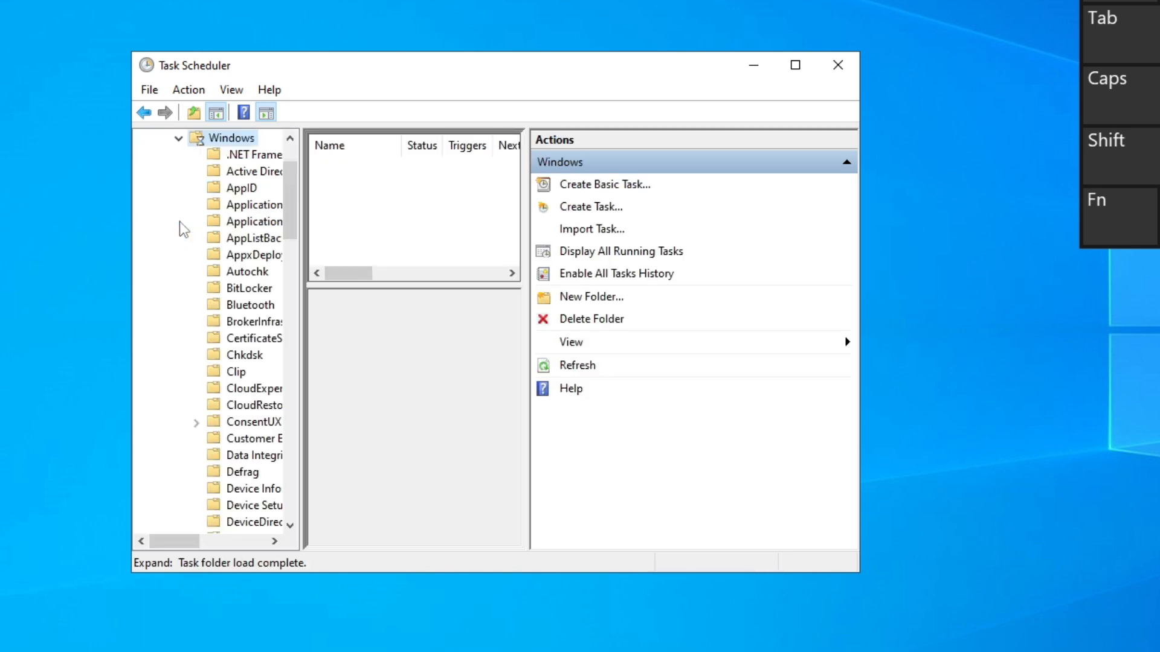
- Open the TextServicesFramework folder under Windows and select the MsCtfMonitor task
{"action": "left_click_drag", "start_coordinate": [288, 171], "coordinate": [281, 386]}
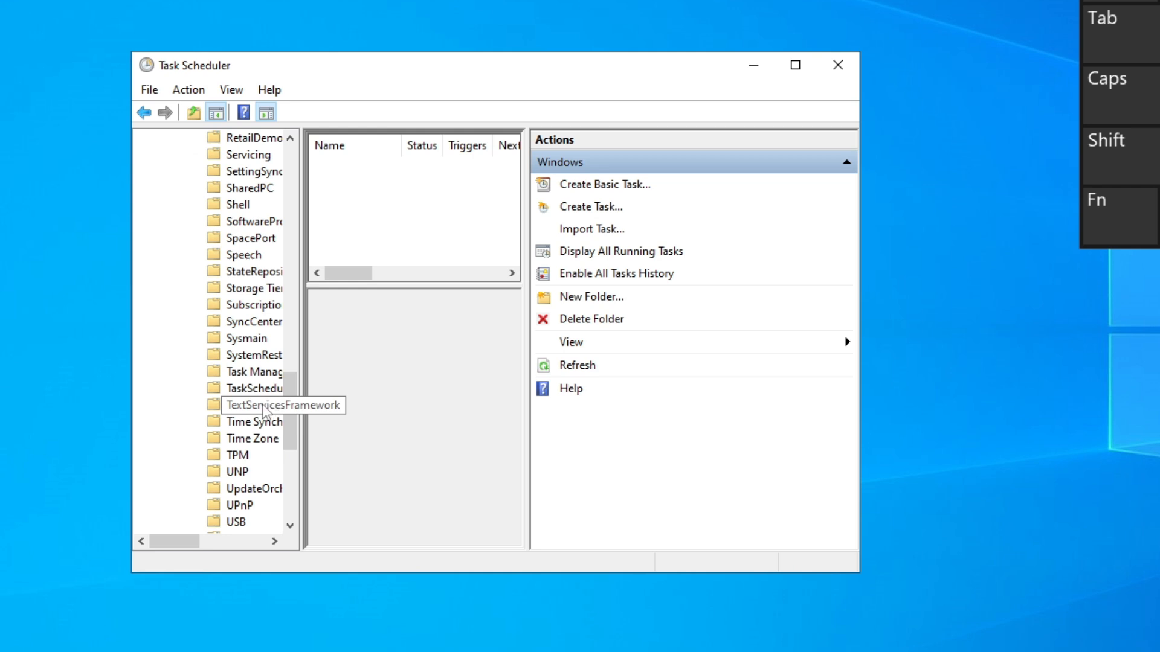
{"action": "left_click", "coordinate": [231, 410]}
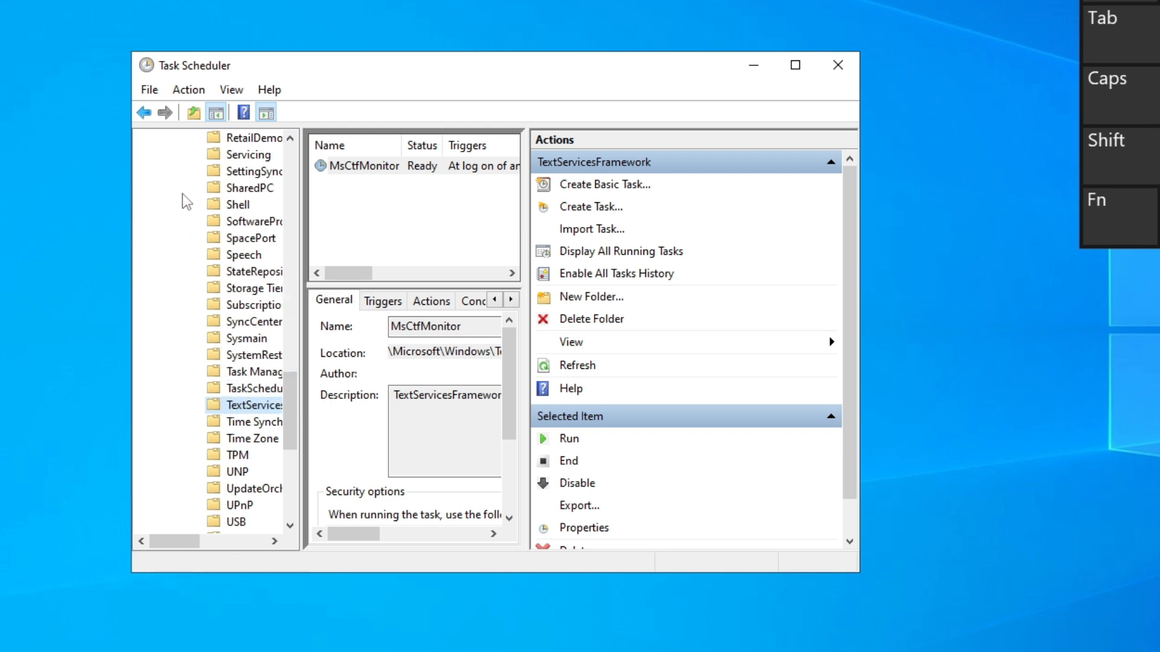
{"action": "left_click", "coordinate": [409, 172]}
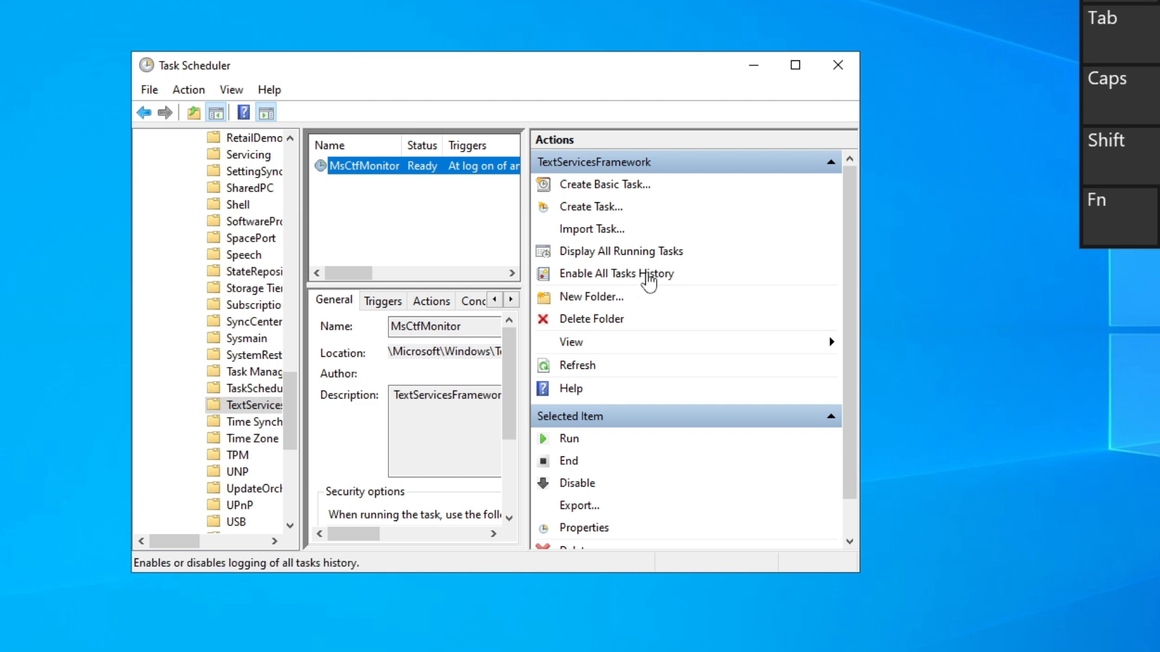
- Close Task Scheduler and move the On-Screen Keyboard back toward the middle of the desktop
{"action": "left_click", "coordinate": [839, 65]}
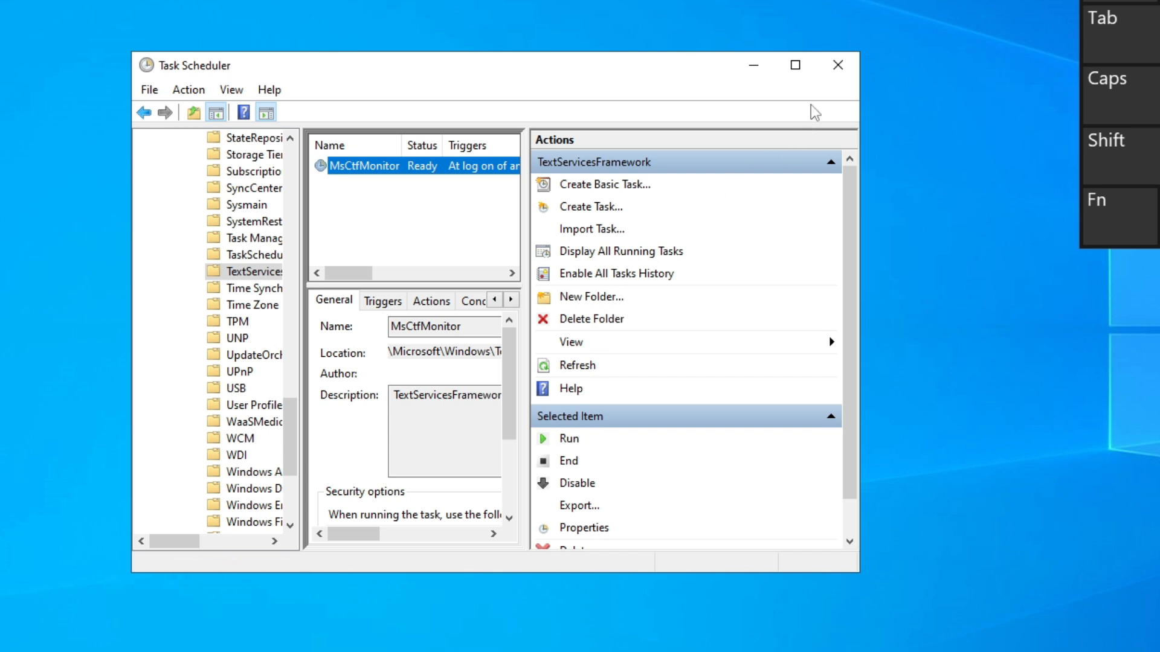
{"action": "left_click", "coordinate": [836, 67]}
{"action": "left_click_drag", "start_coordinate": [1159, 0], "coordinate": [421, 0]}
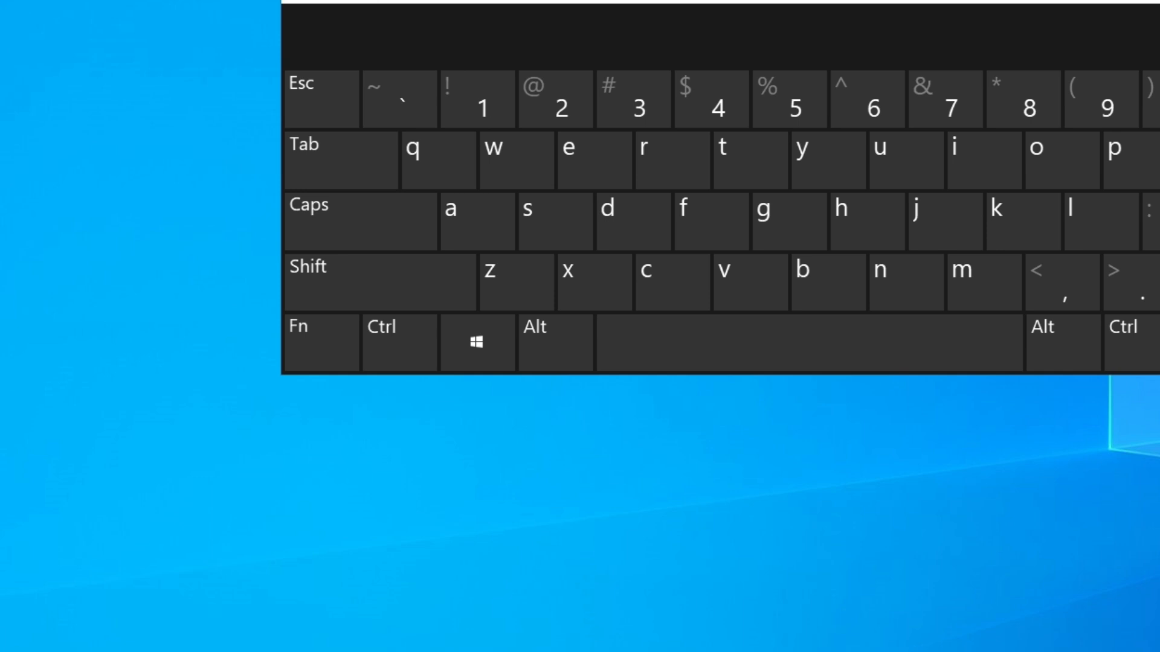